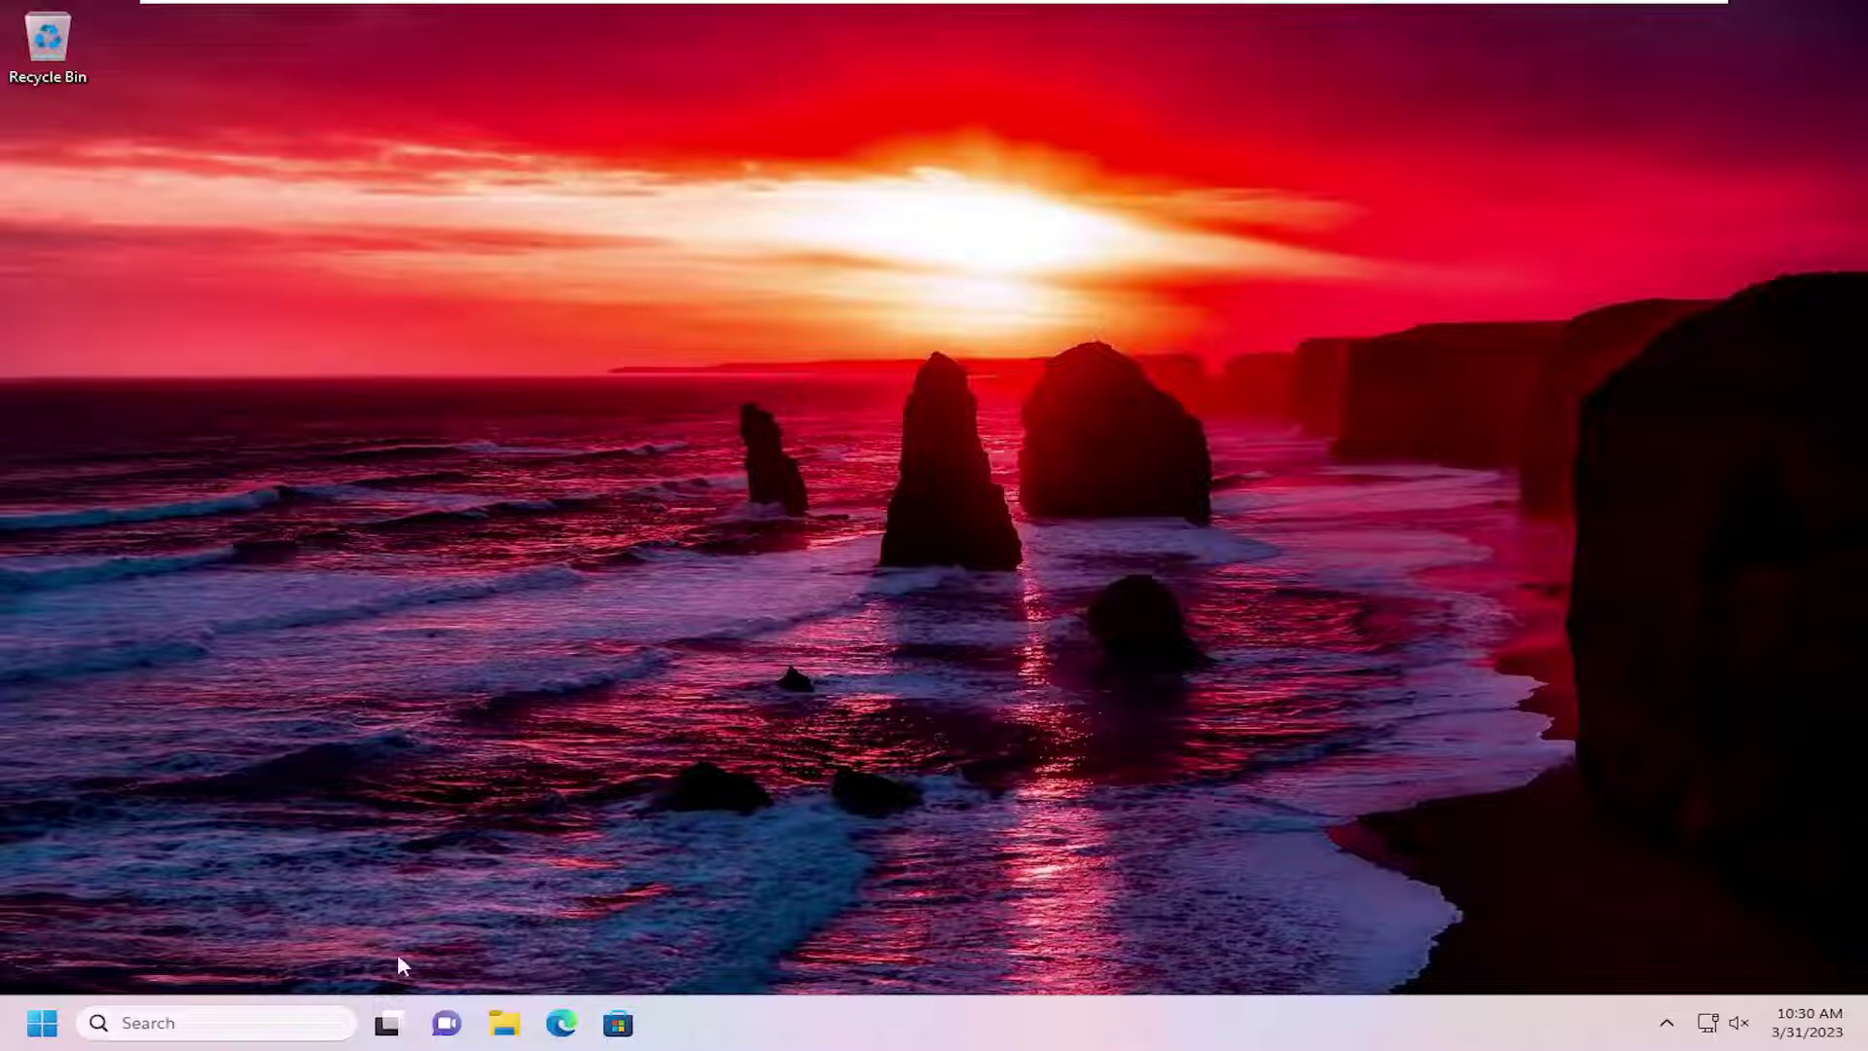
# Launch Settings from search and go to Bluetooth & devices > Printers & scanners > Microsoft Print to PDF.
pyautogui.click(259, 1021)
pyautogui.write('settings')
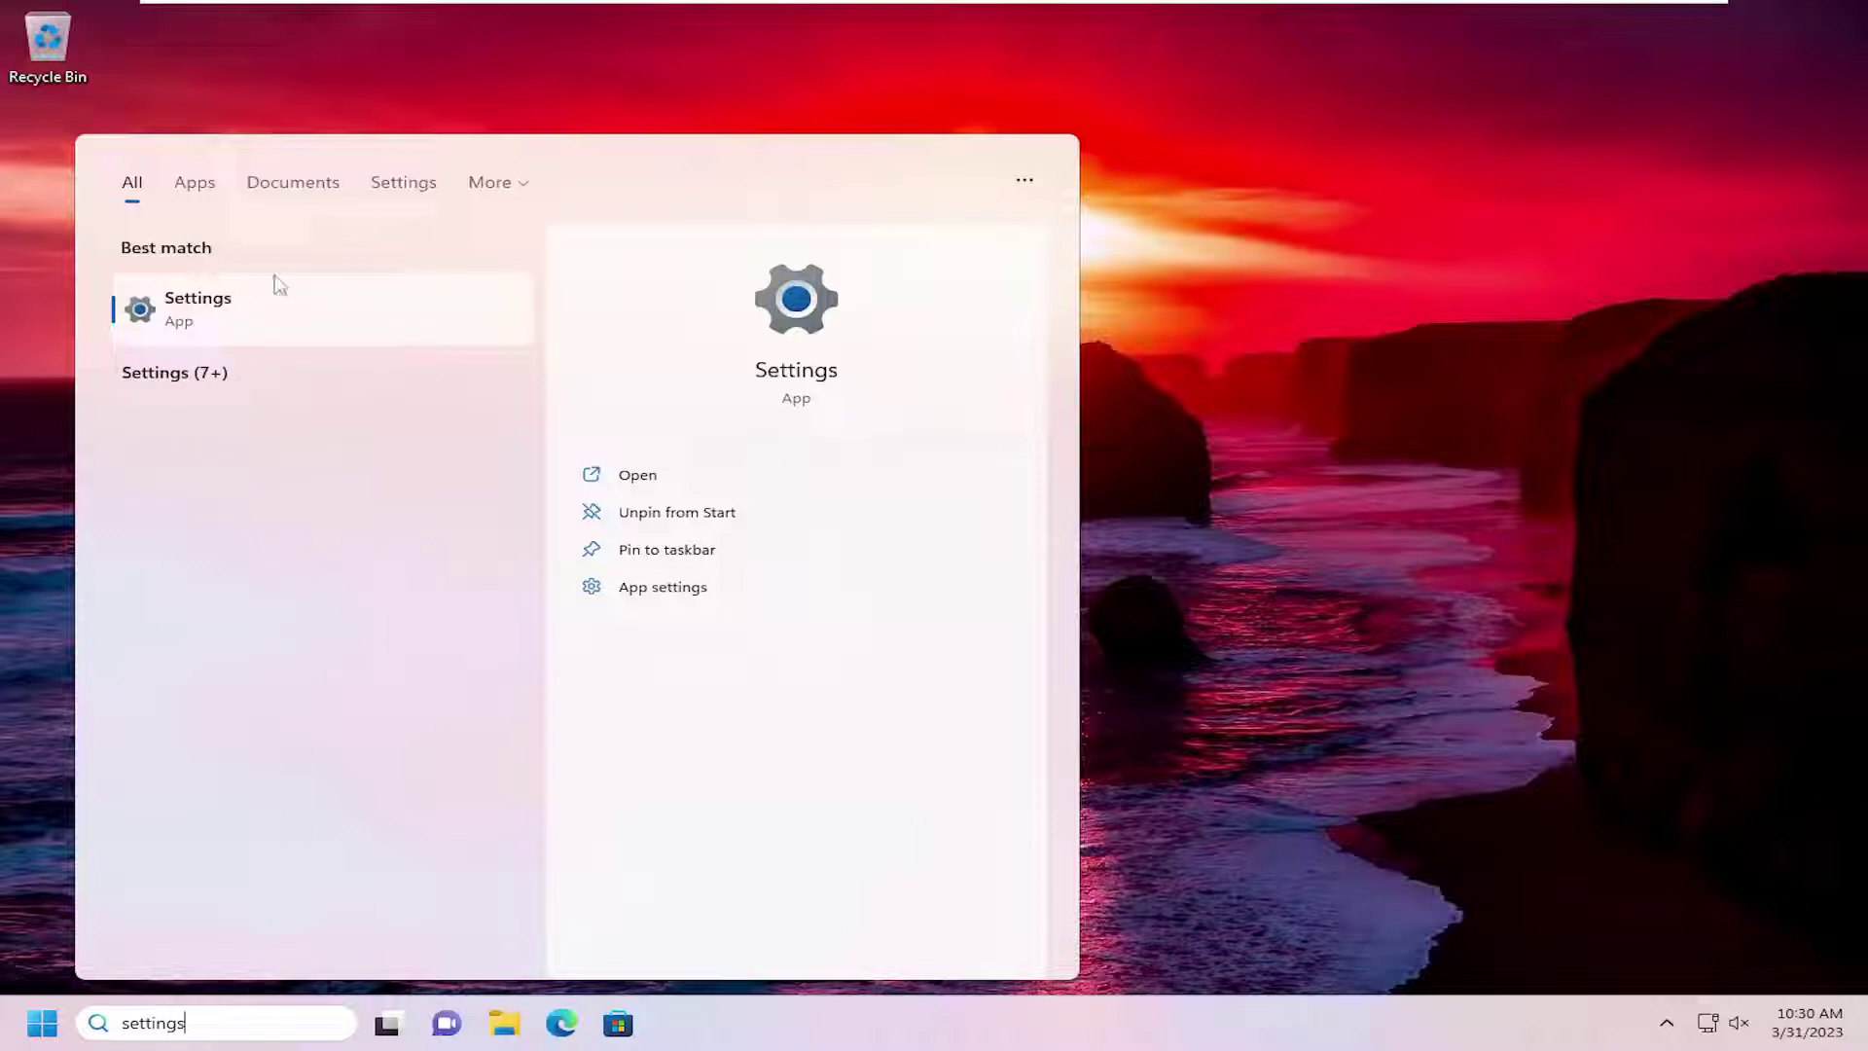
pyautogui.click(260, 309)
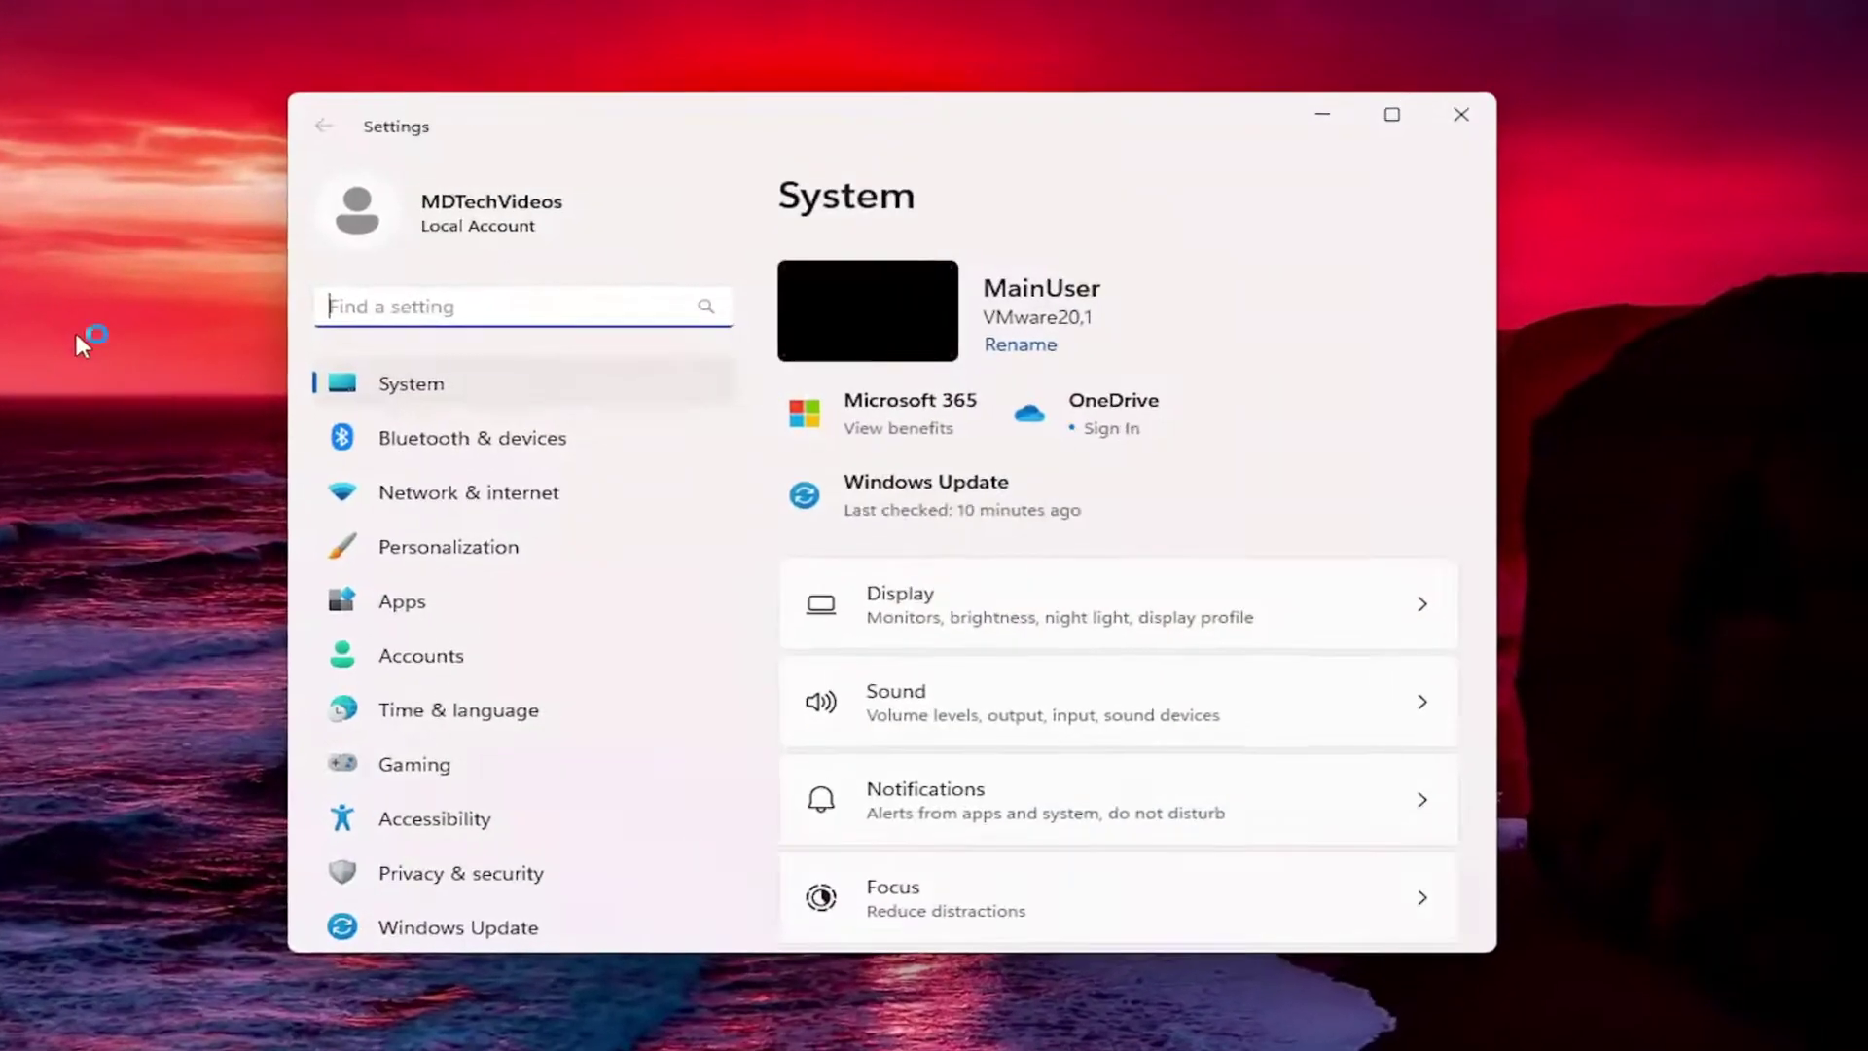
pyautogui.click(419, 446)
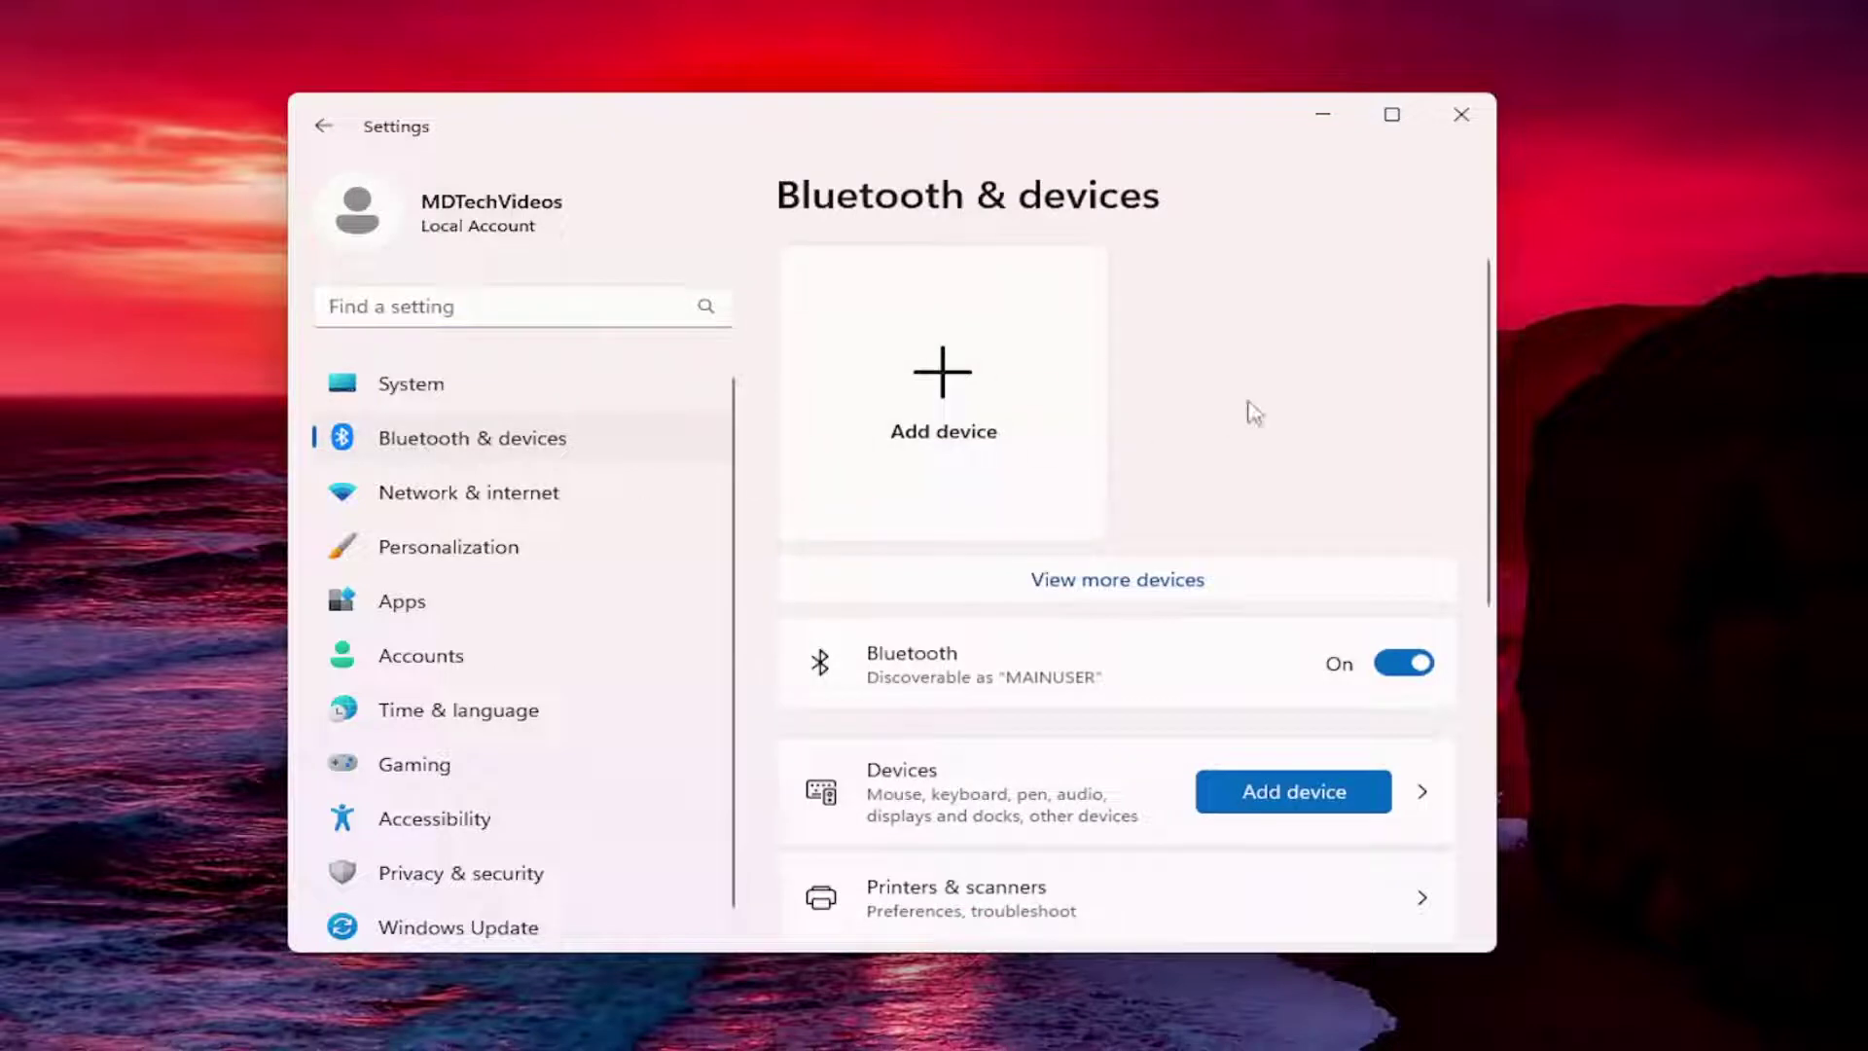
pyautogui.scroll(-2, 1251, 423)
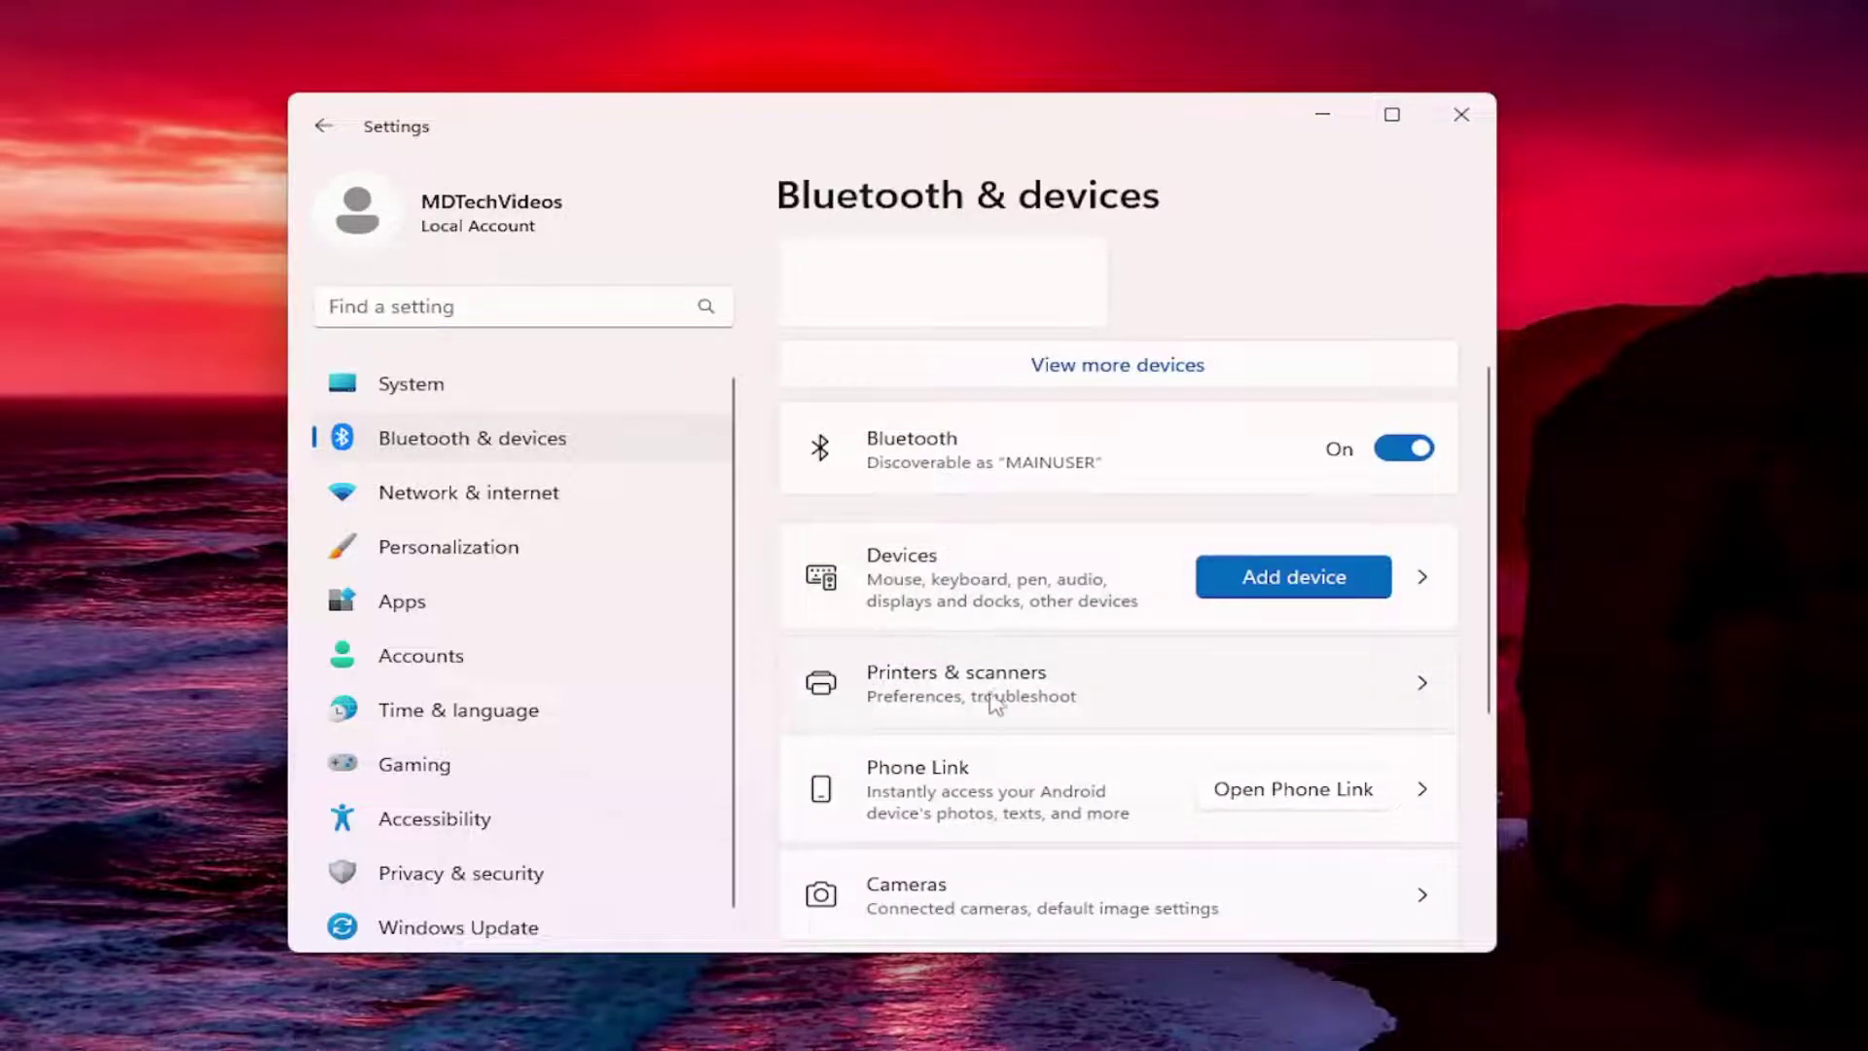
pyautogui.click(1007, 693)
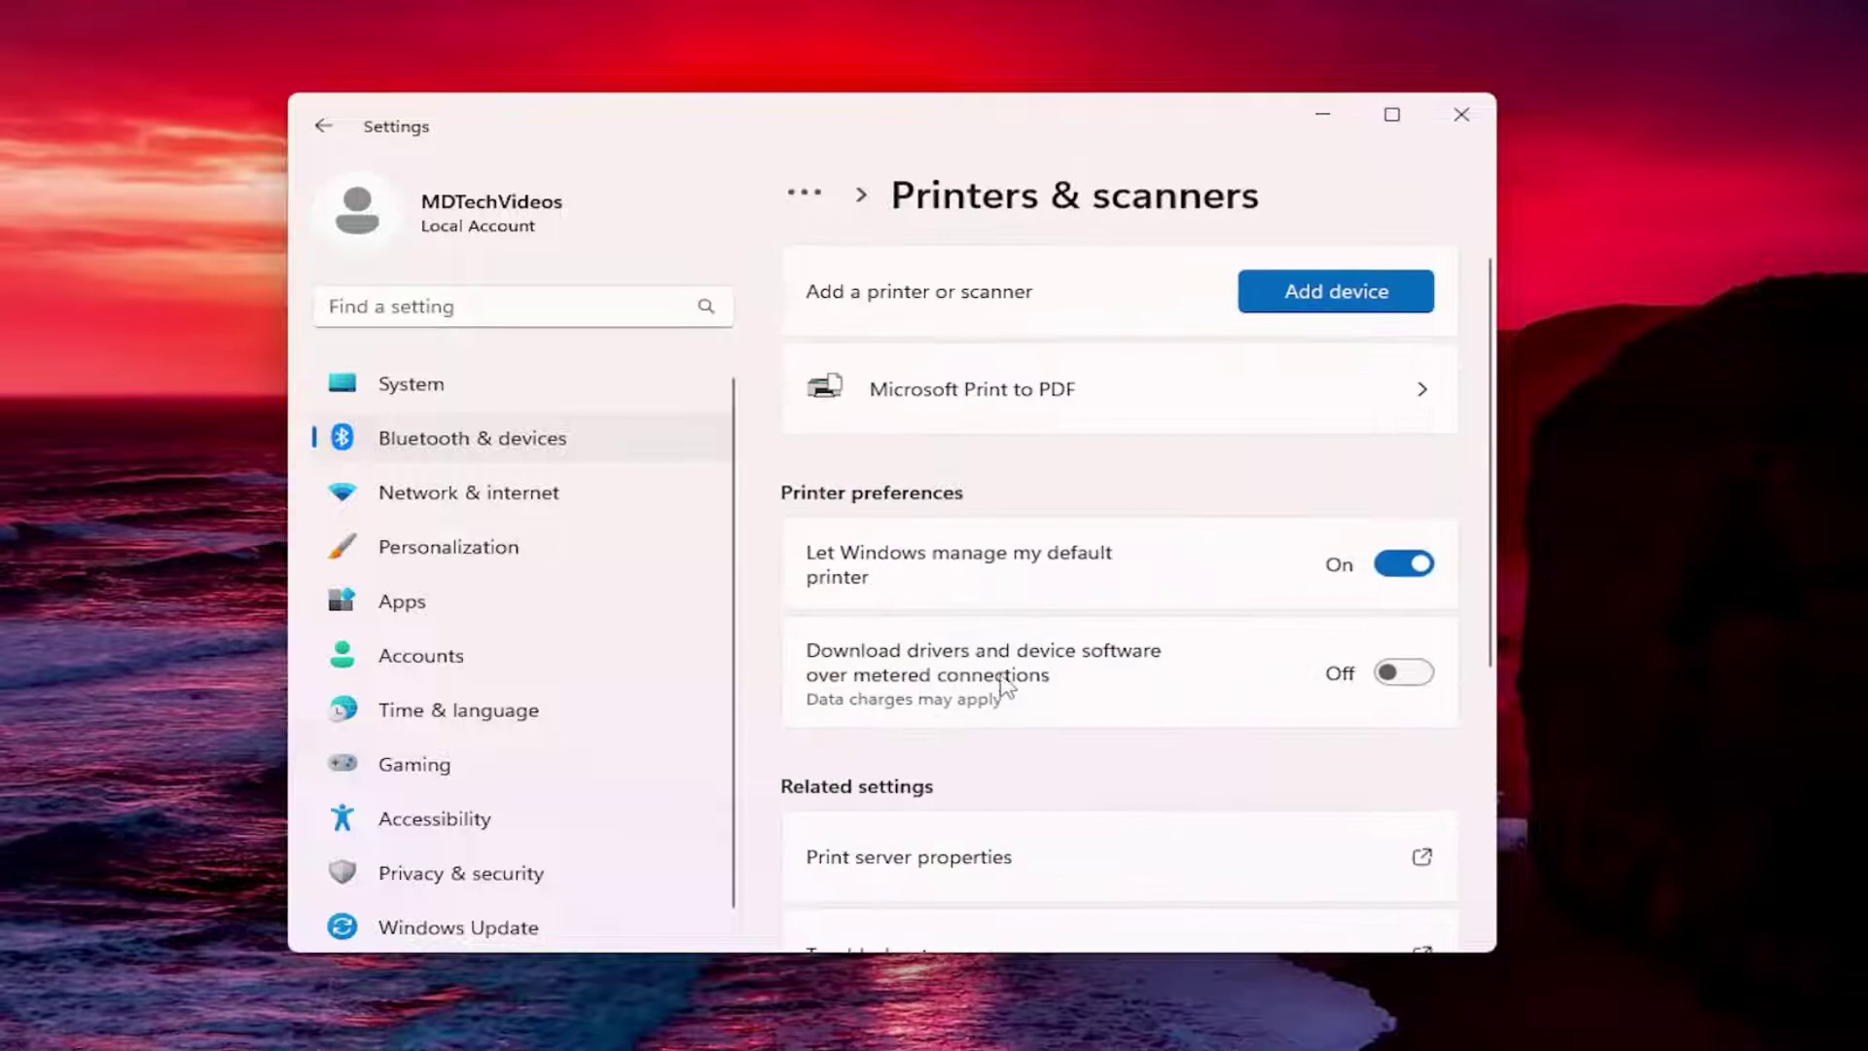
pyautogui.click(1000, 403)
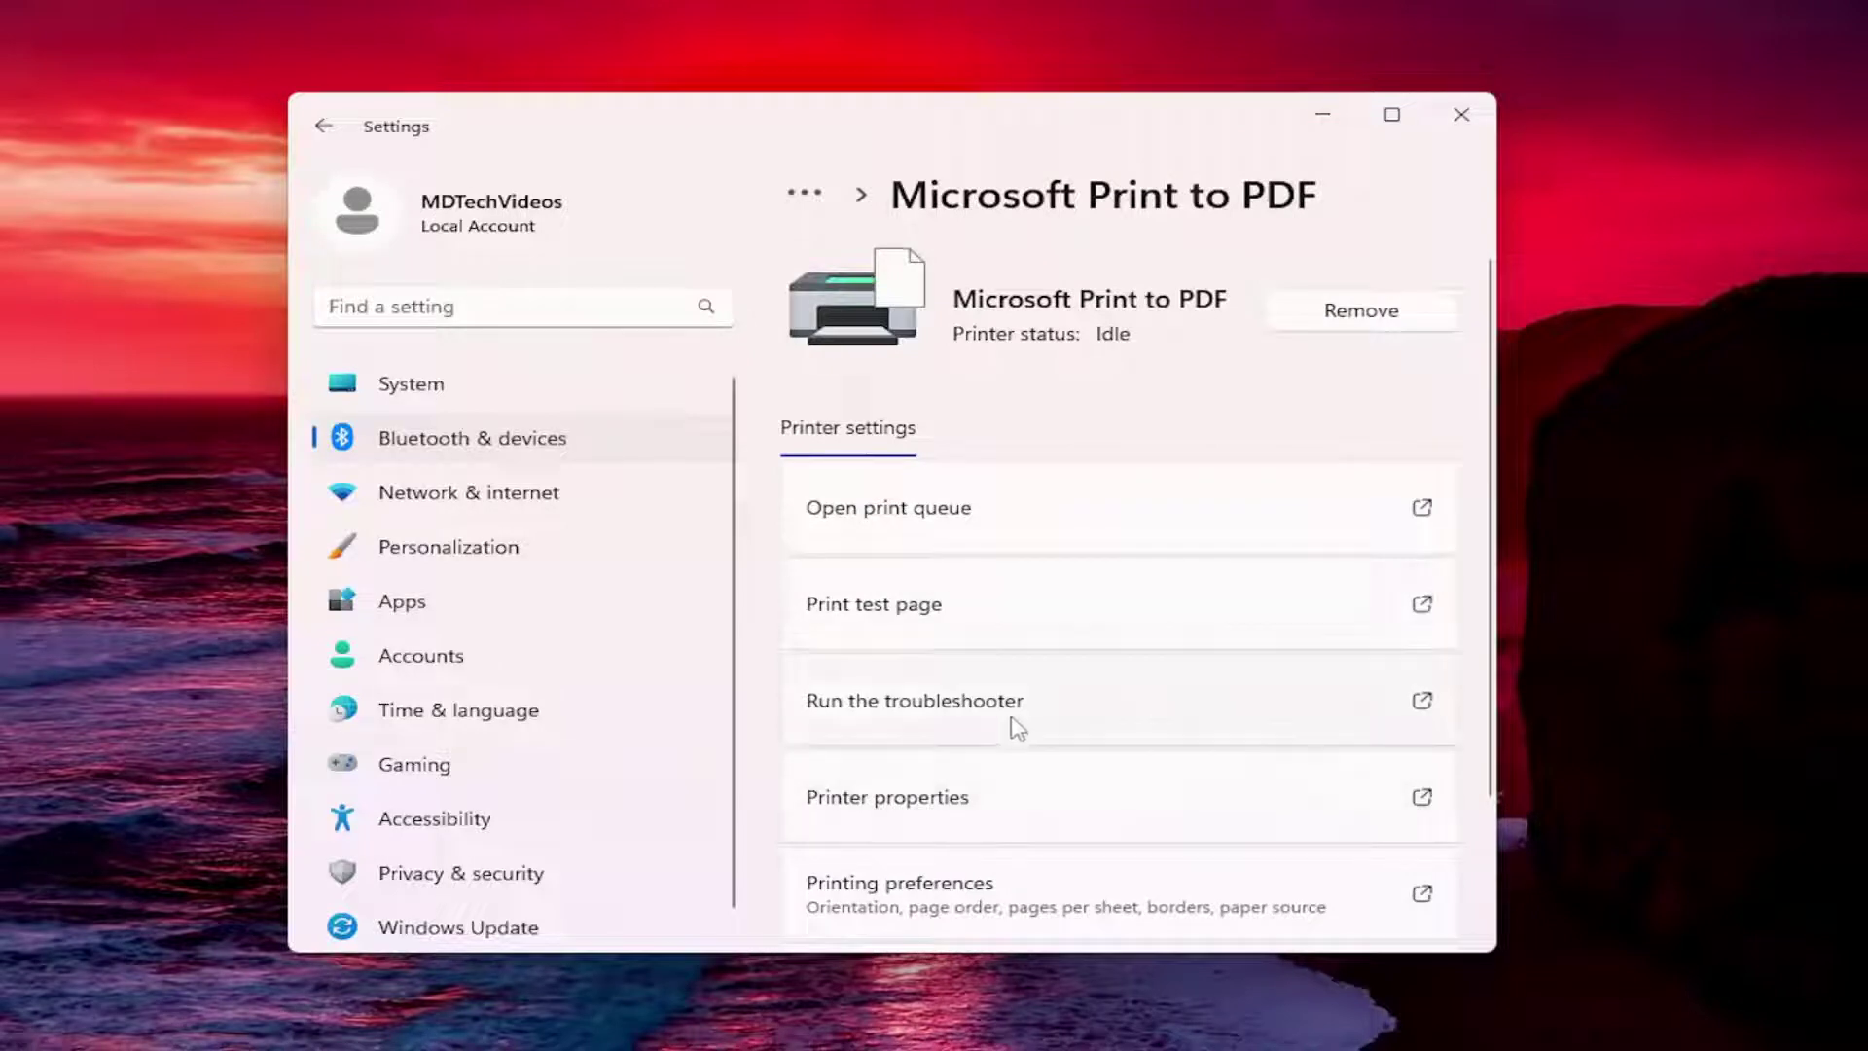
# Review Keep printed documents on the Advanced tab of Microsoft Print to PDF's properties and confirm with OK.
pyautogui.click(1016, 805)
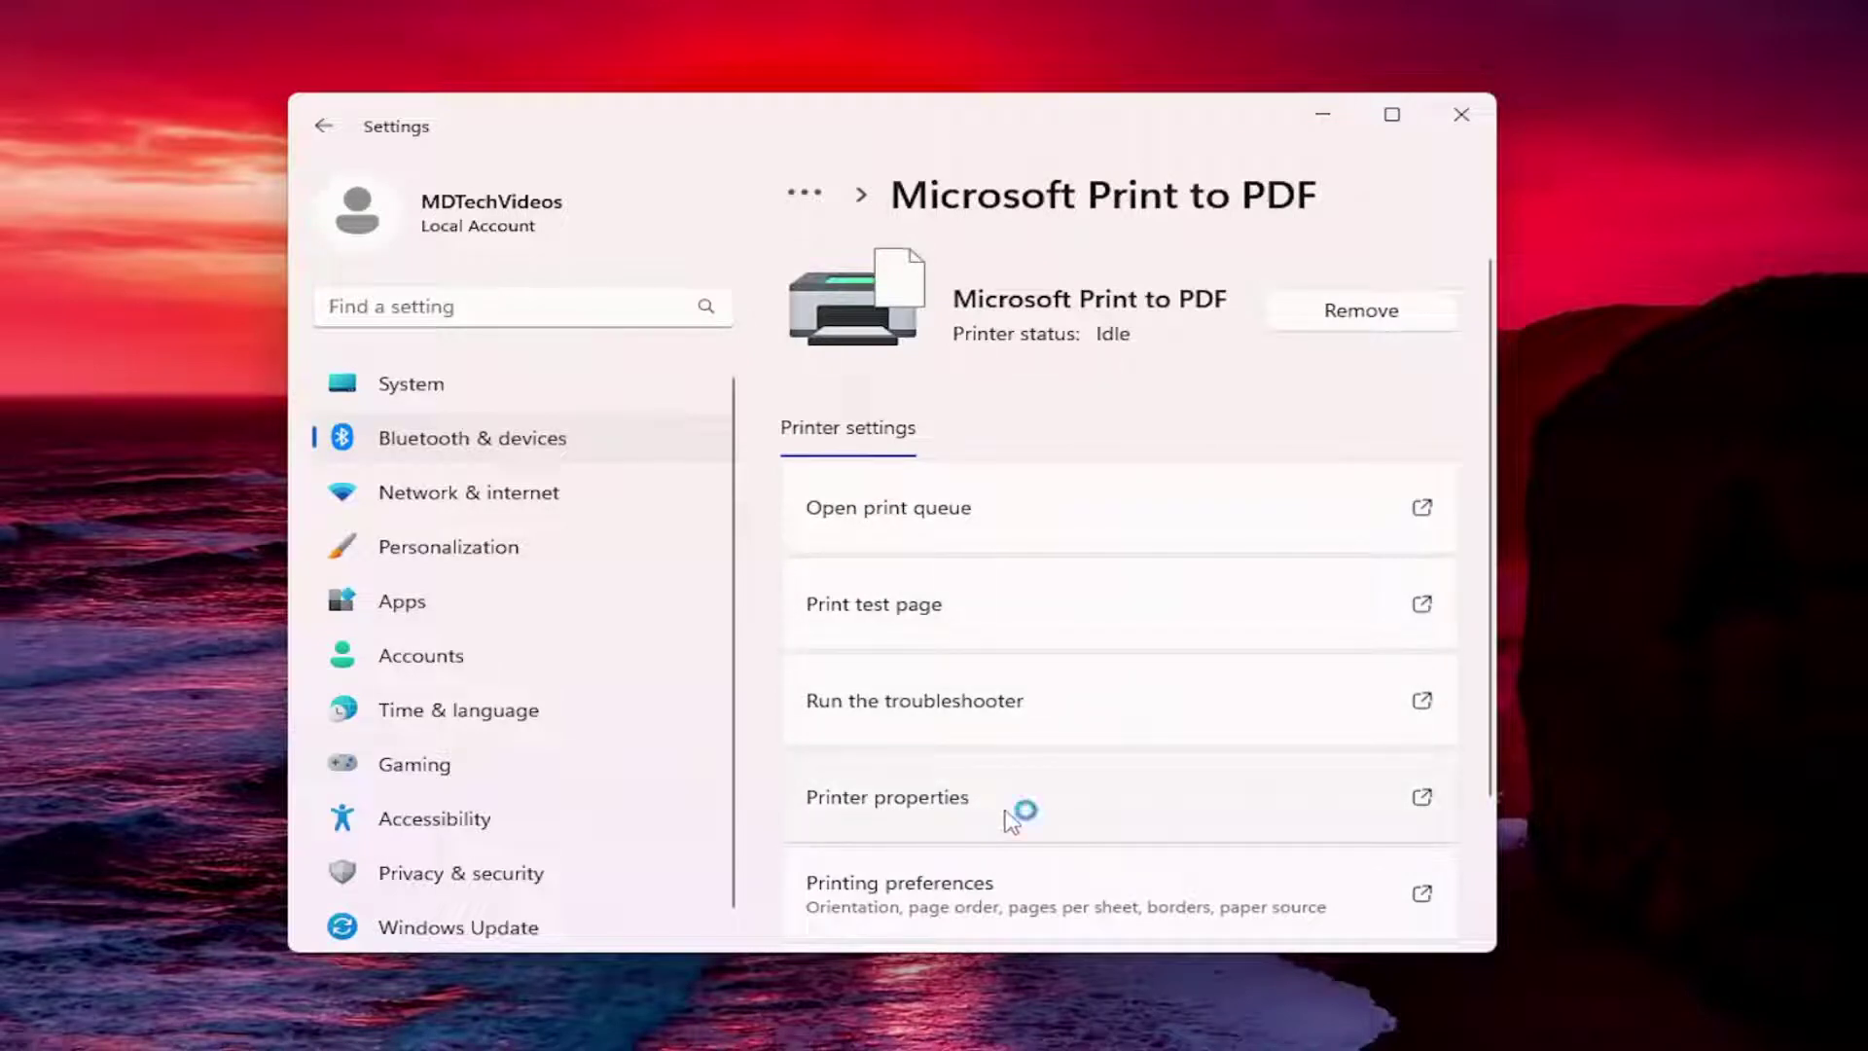
pyautogui.moveTo(1249, 424); pyautogui.dragTo(787, 132)
pyautogui.click(821, 185)
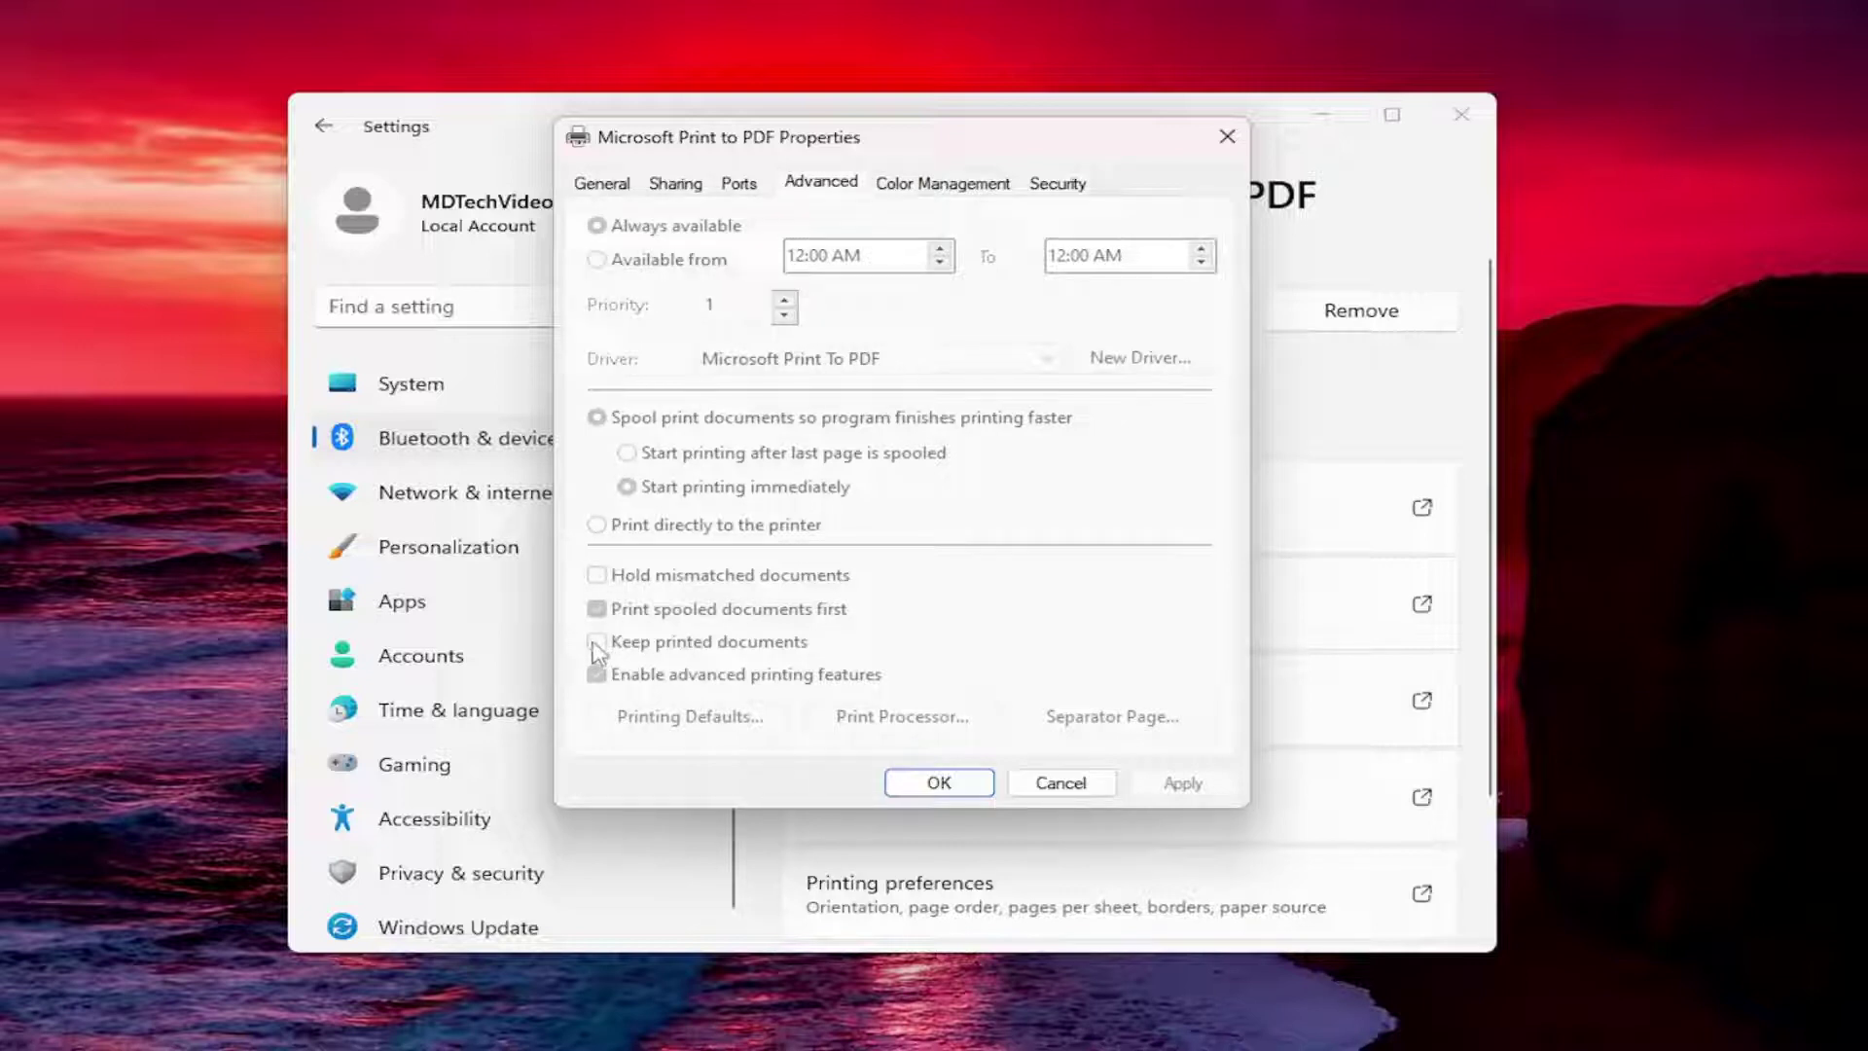
pyautogui.moveTo(792, 141); pyautogui.dragTo(878, 175)
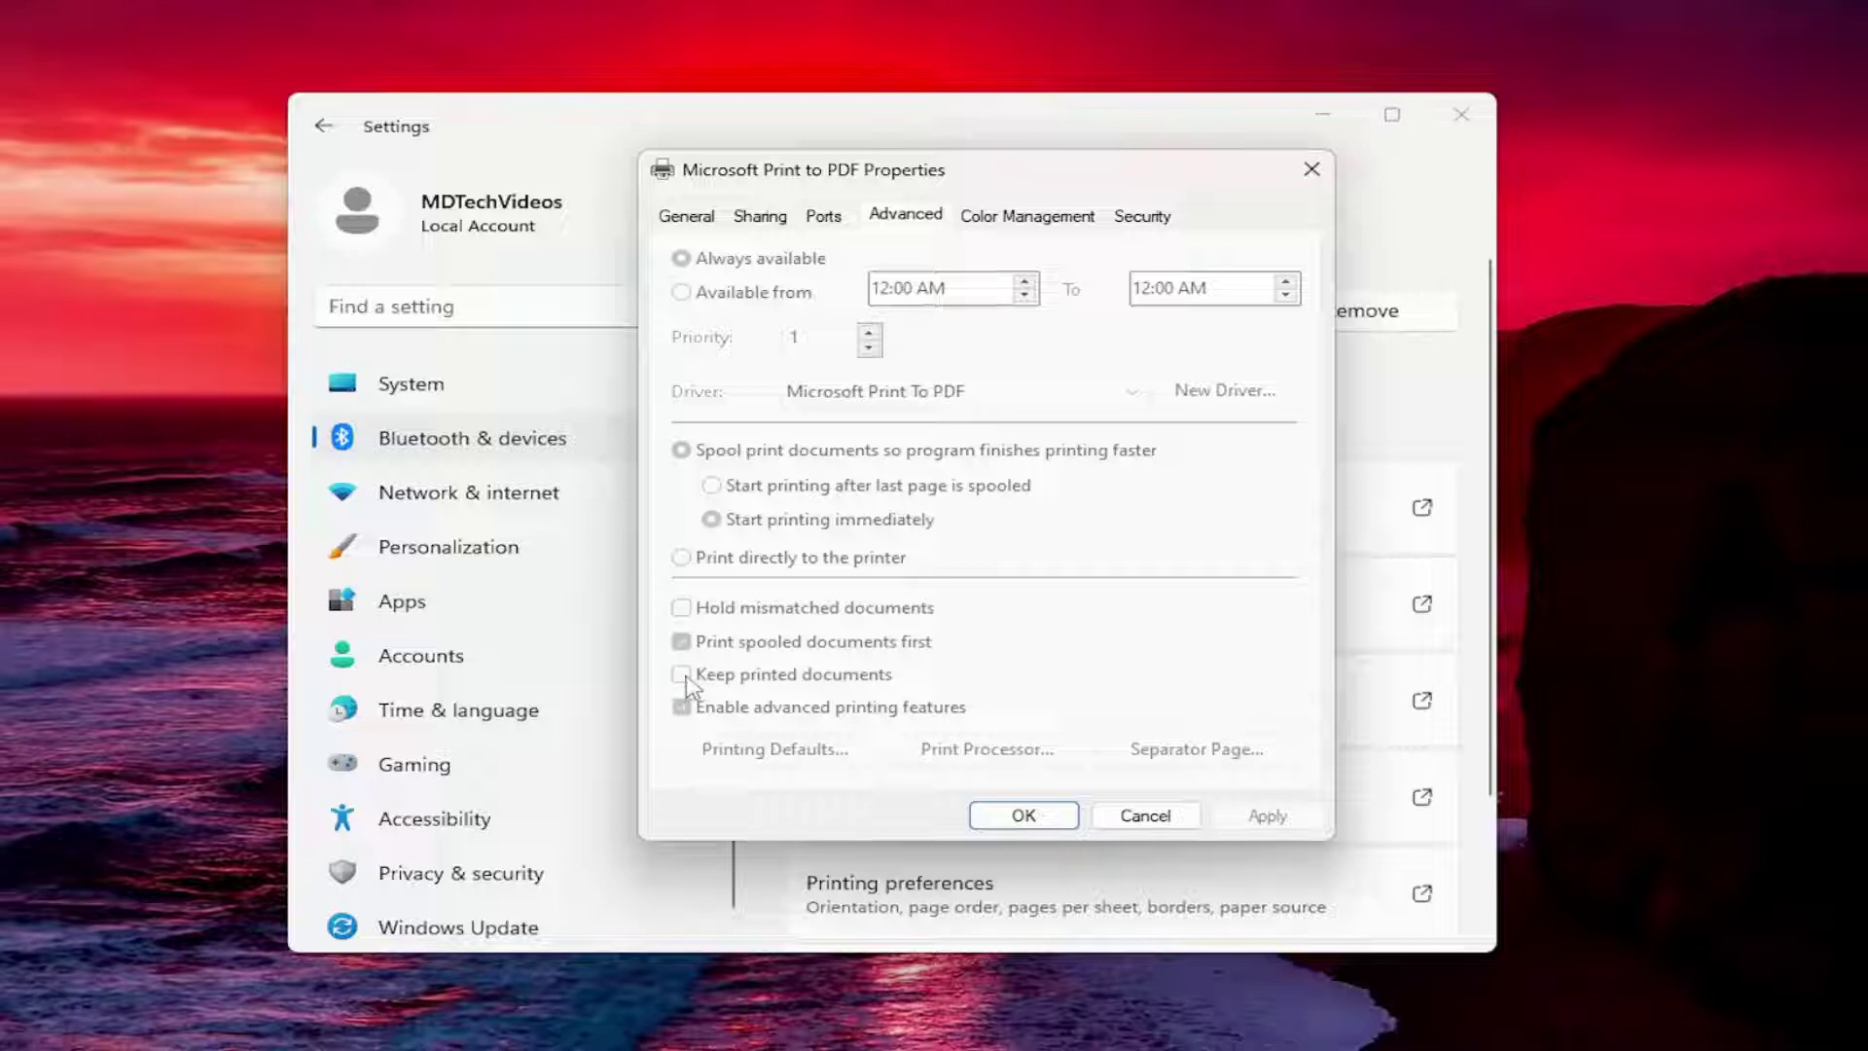
pyautogui.click(1022, 815)
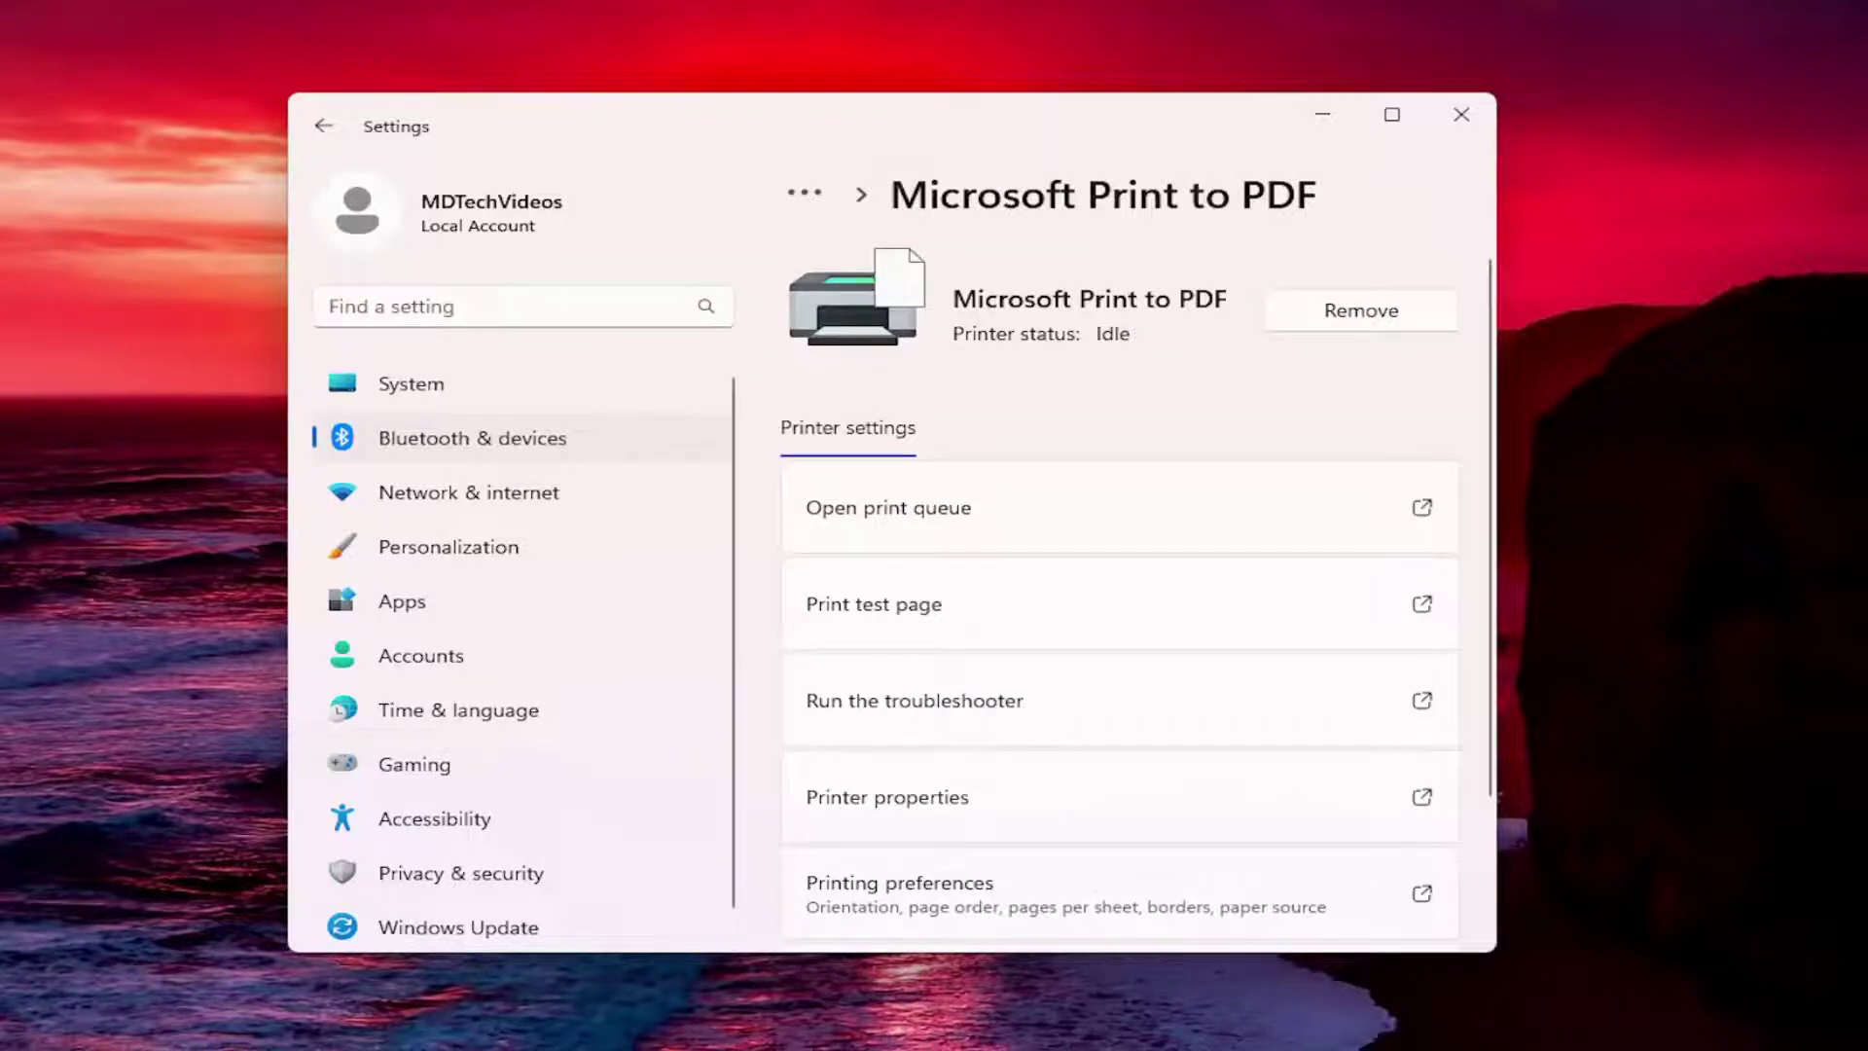
# Confirm the Microsoft Print to PDF queue shows no print jobs, then close the queue and Settings.
pyautogui.click(939, 510)
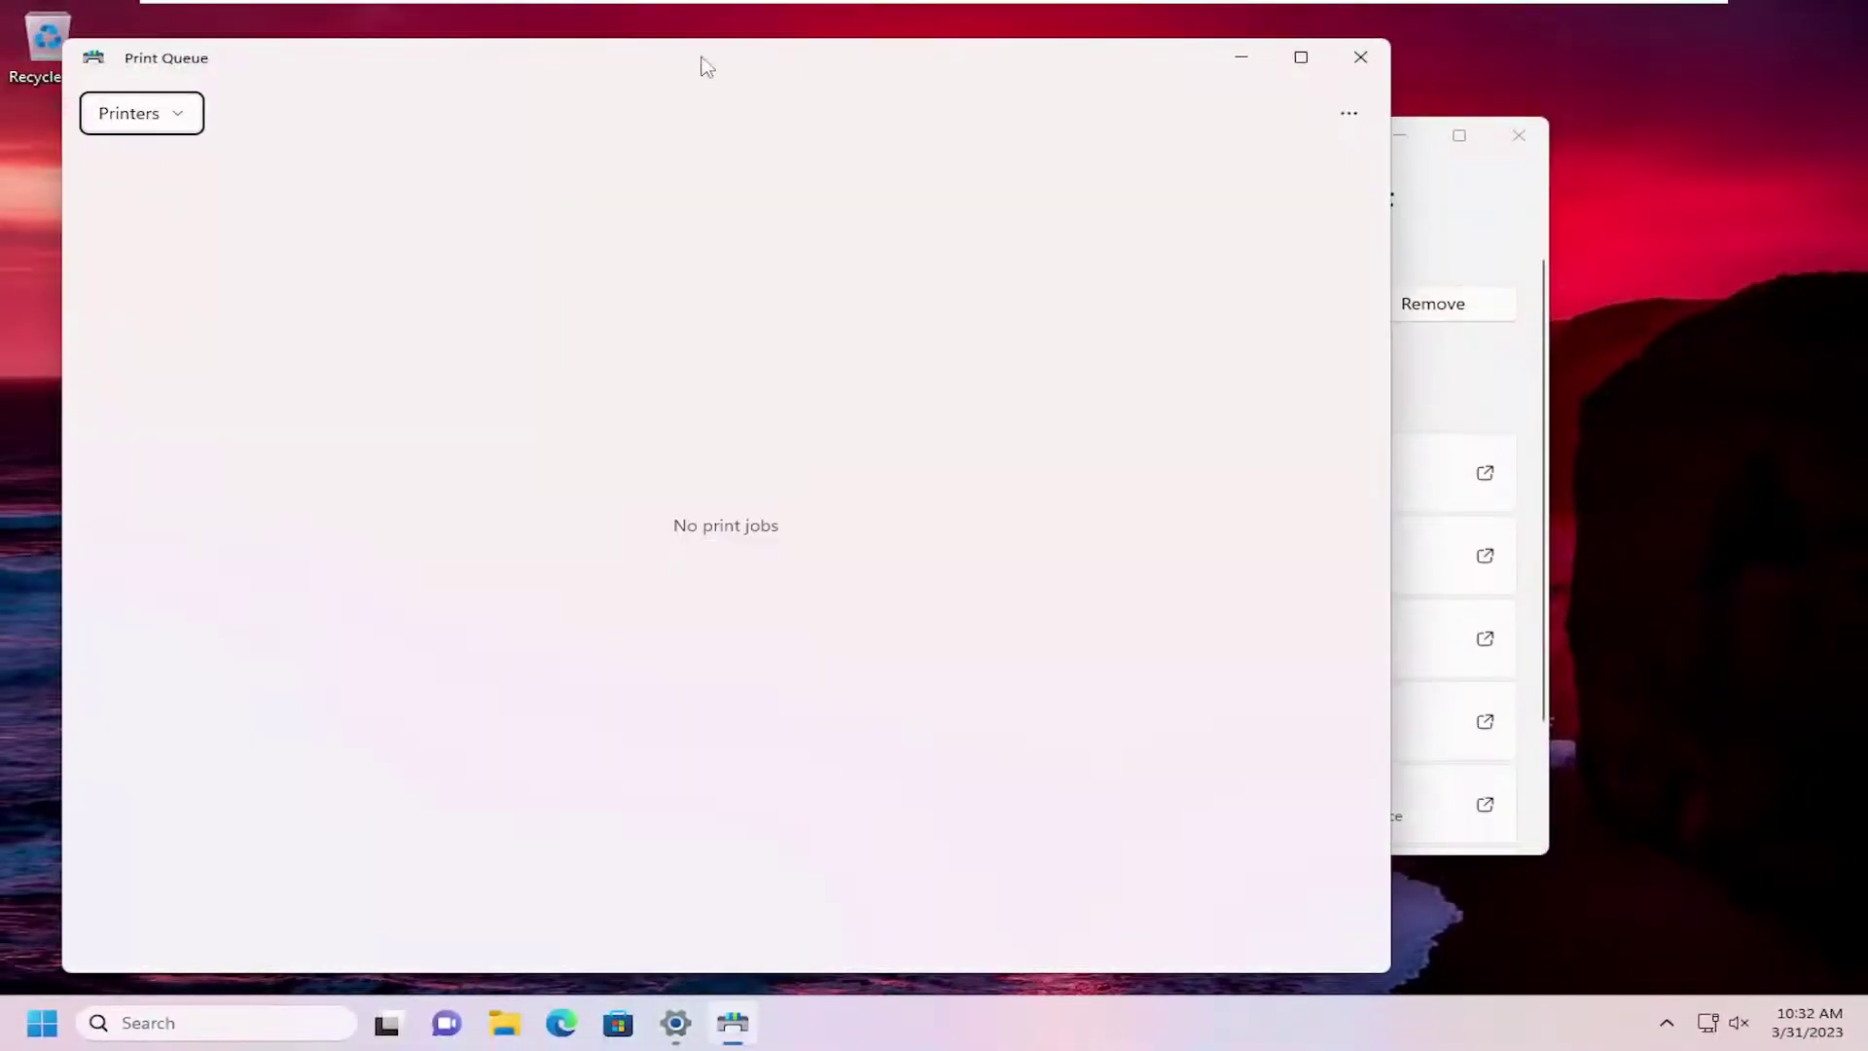
pyautogui.moveTo(626, 67); pyautogui.dragTo(892, 57)
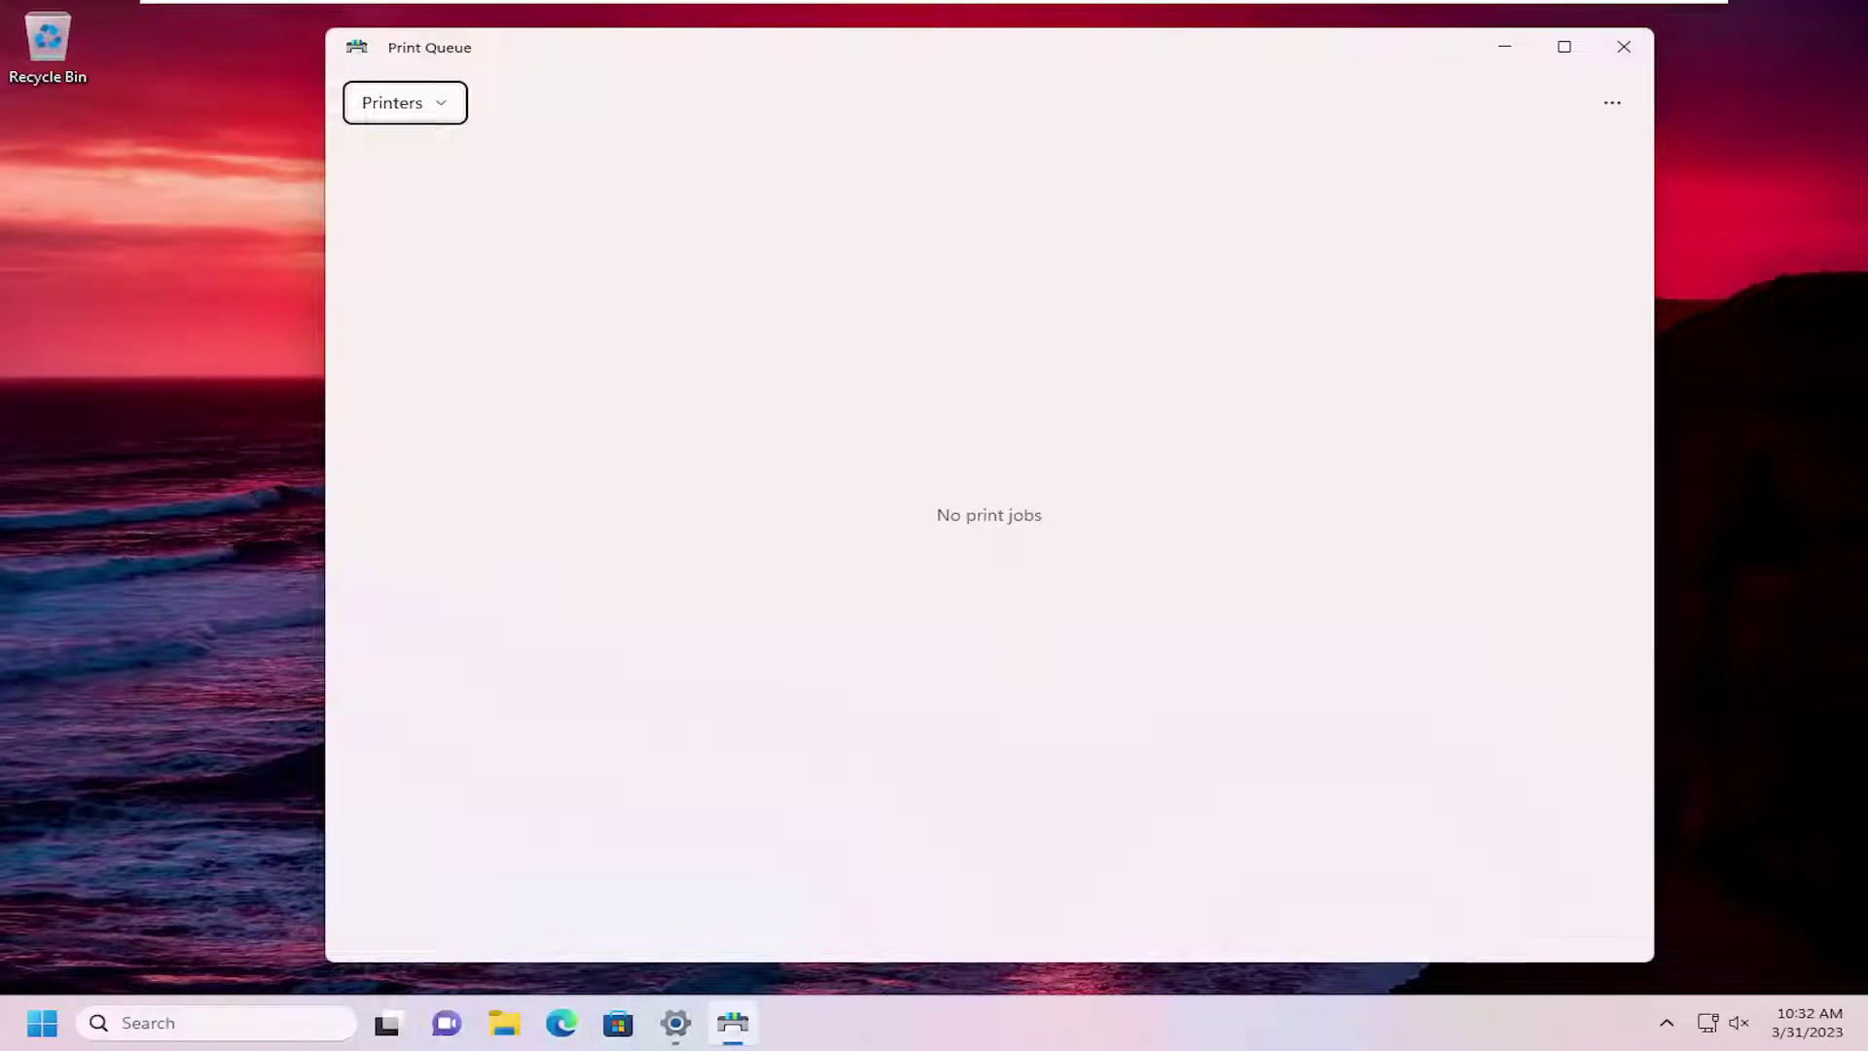
pyautogui.click(1624, 46)
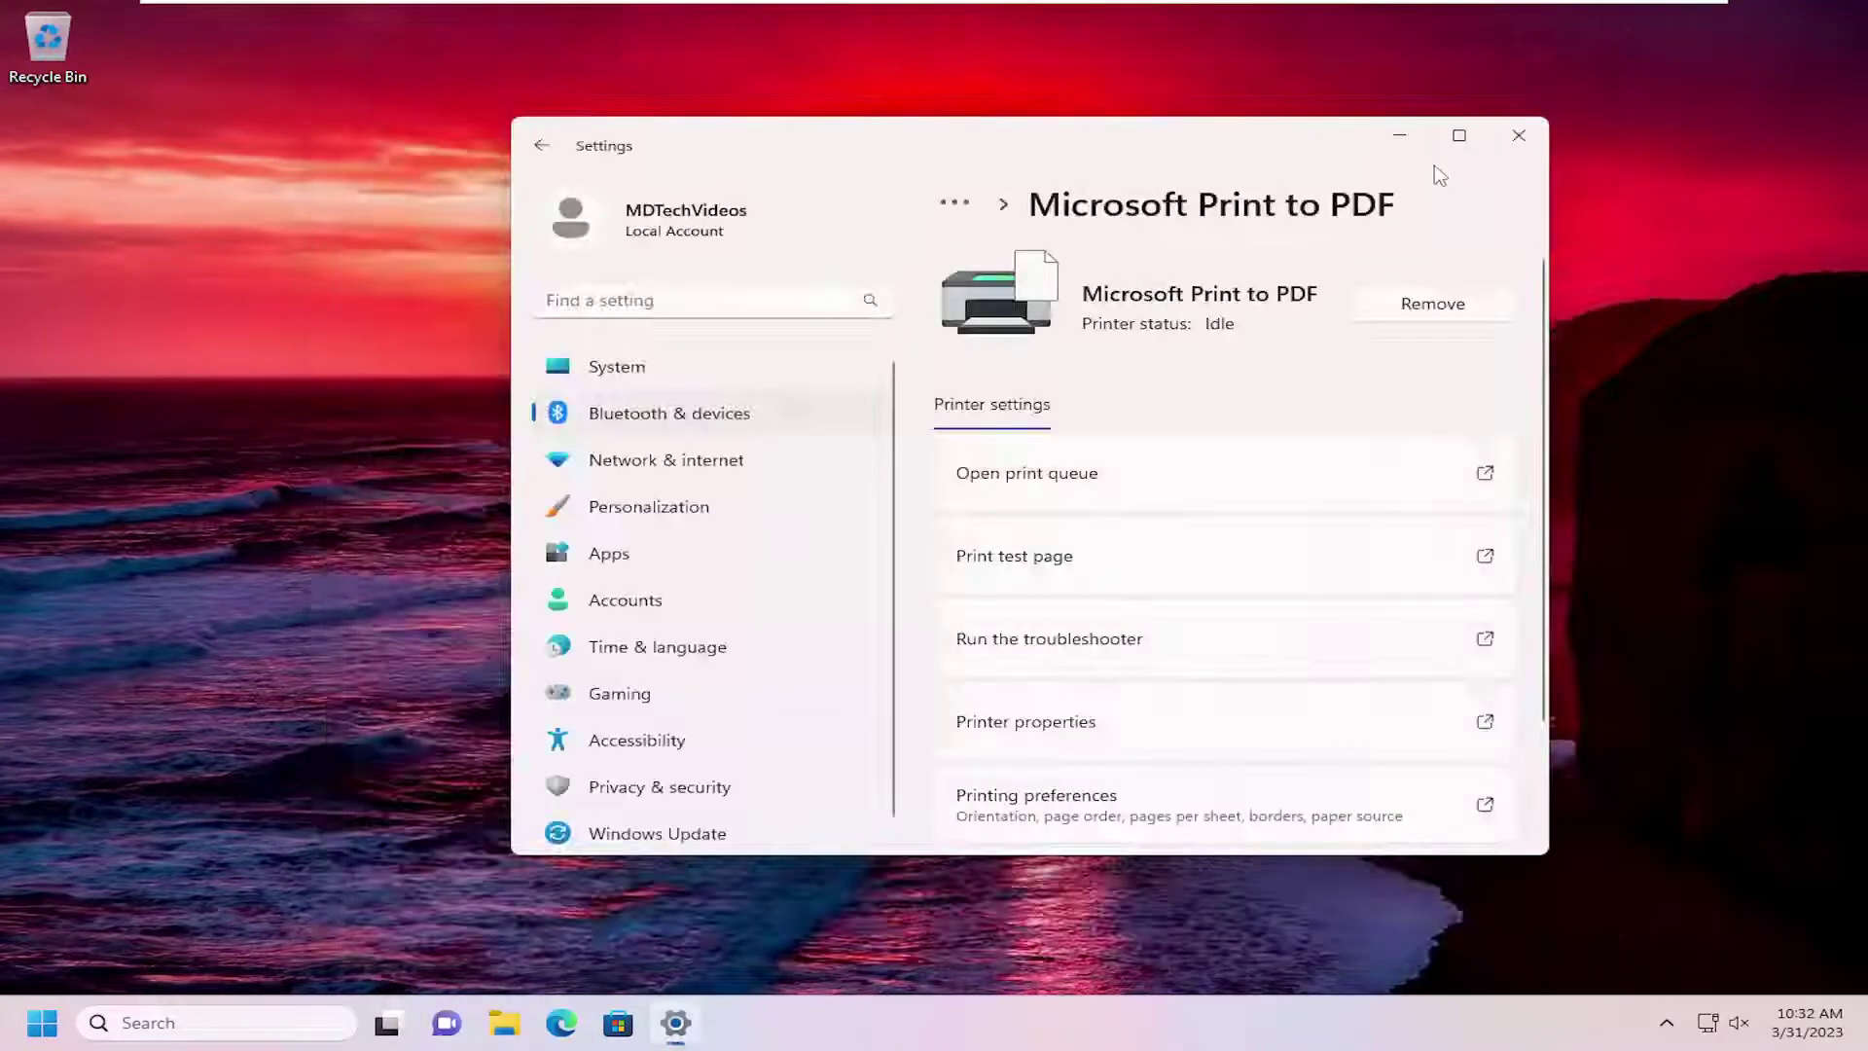
pyautogui.click(1517, 136)
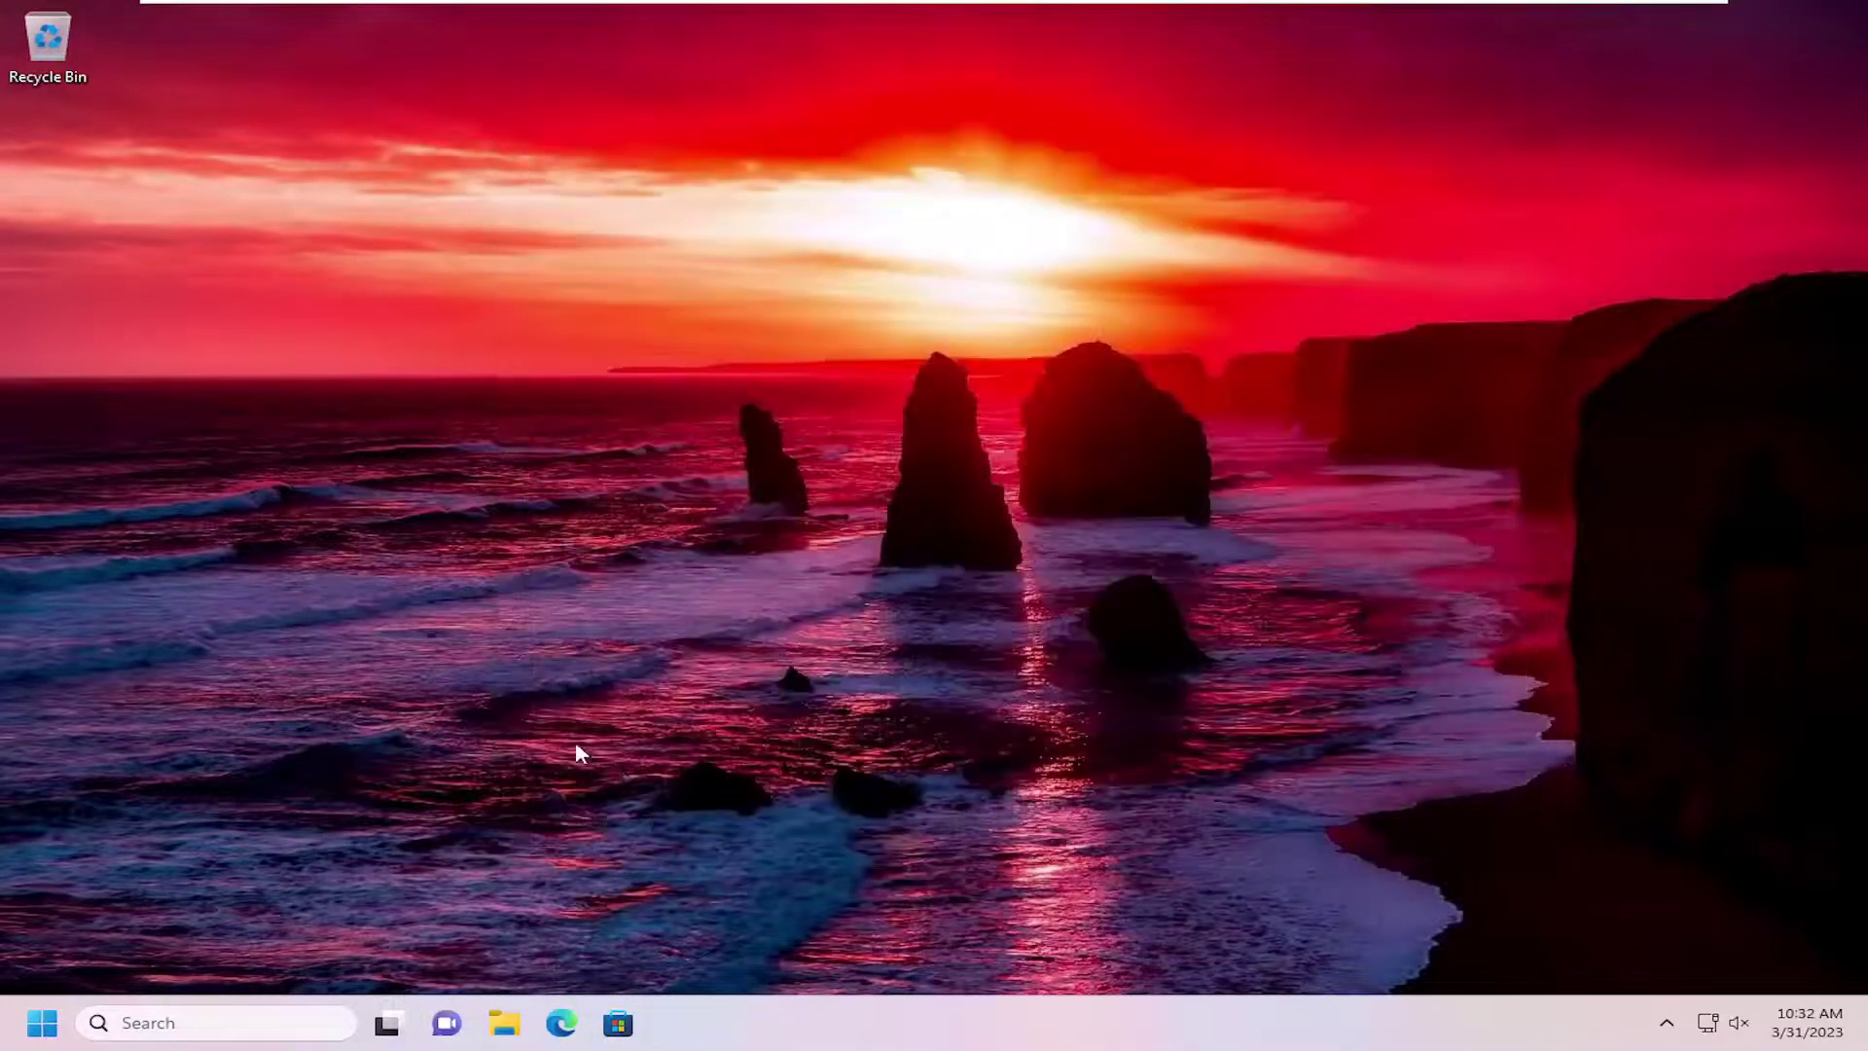
# Launch Event Viewer from search, then enlarge and reposition its window and widen the log tree.
pyautogui.click(214, 1022)
pyautogui.write('event viewer')
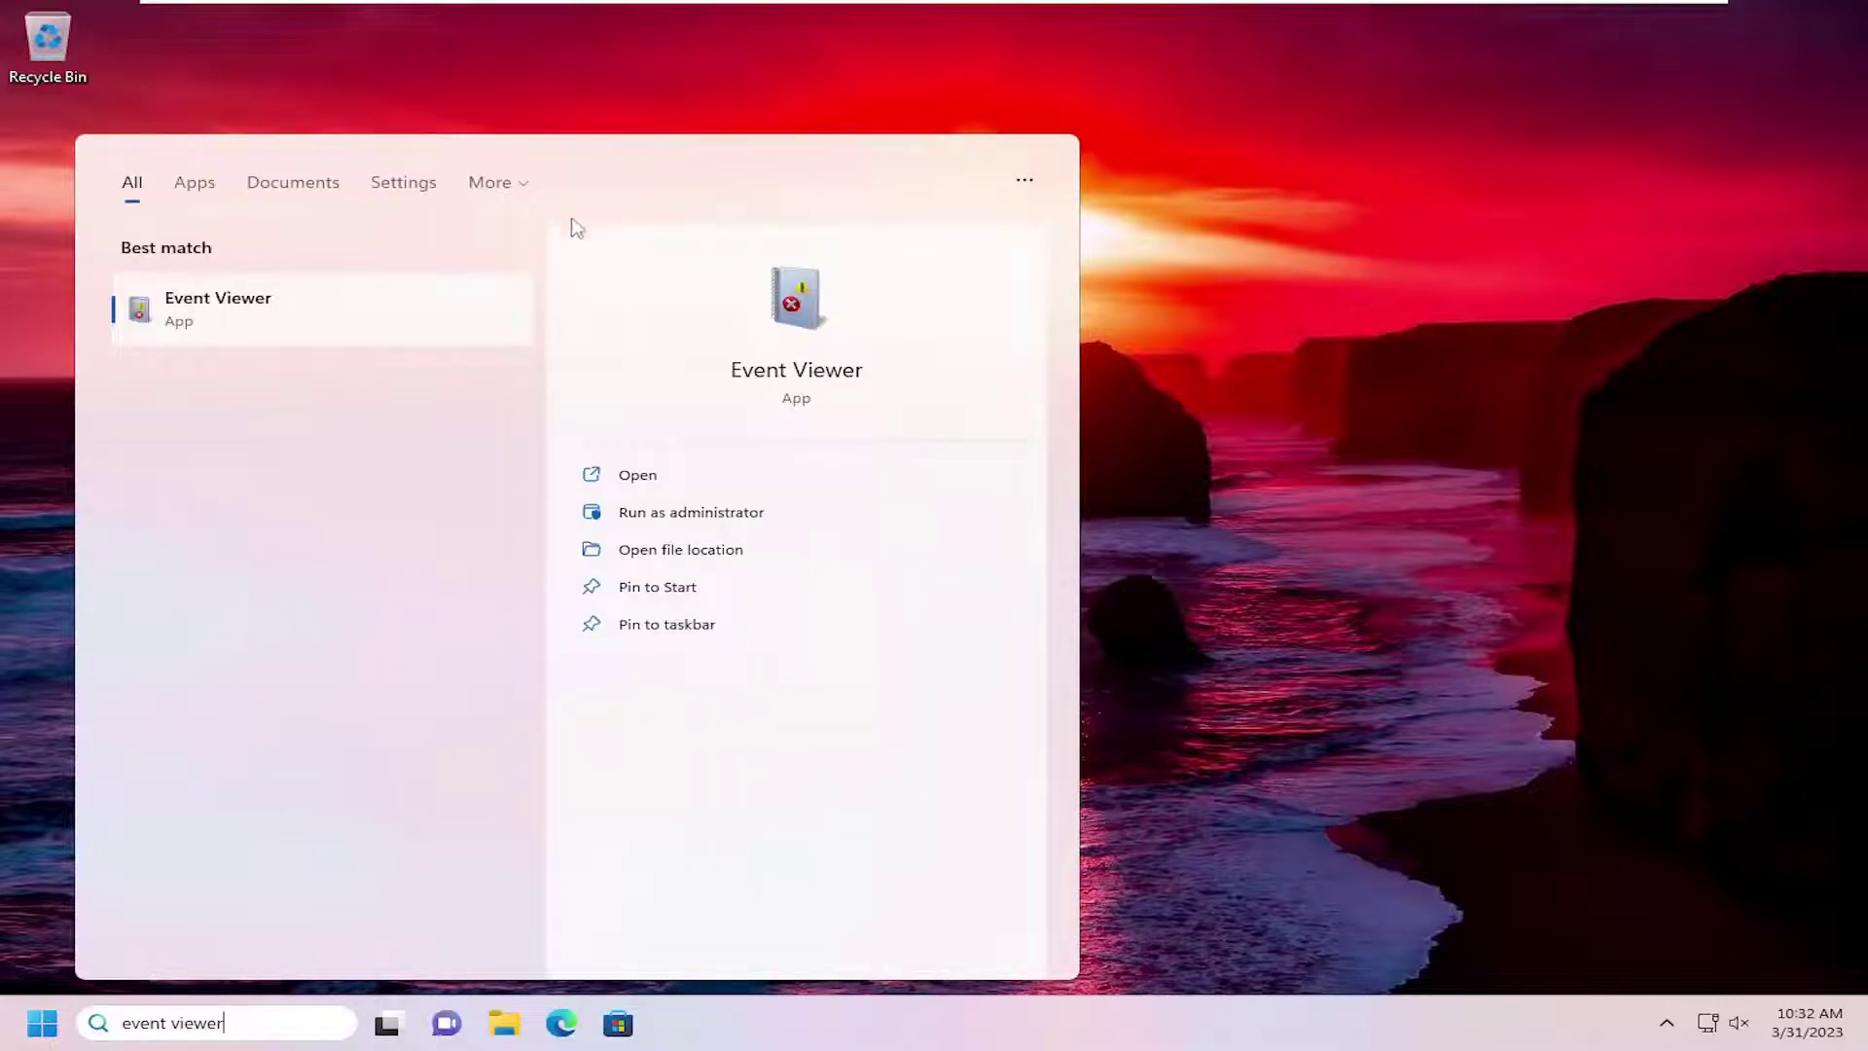
pyautogui.click(307, 309)
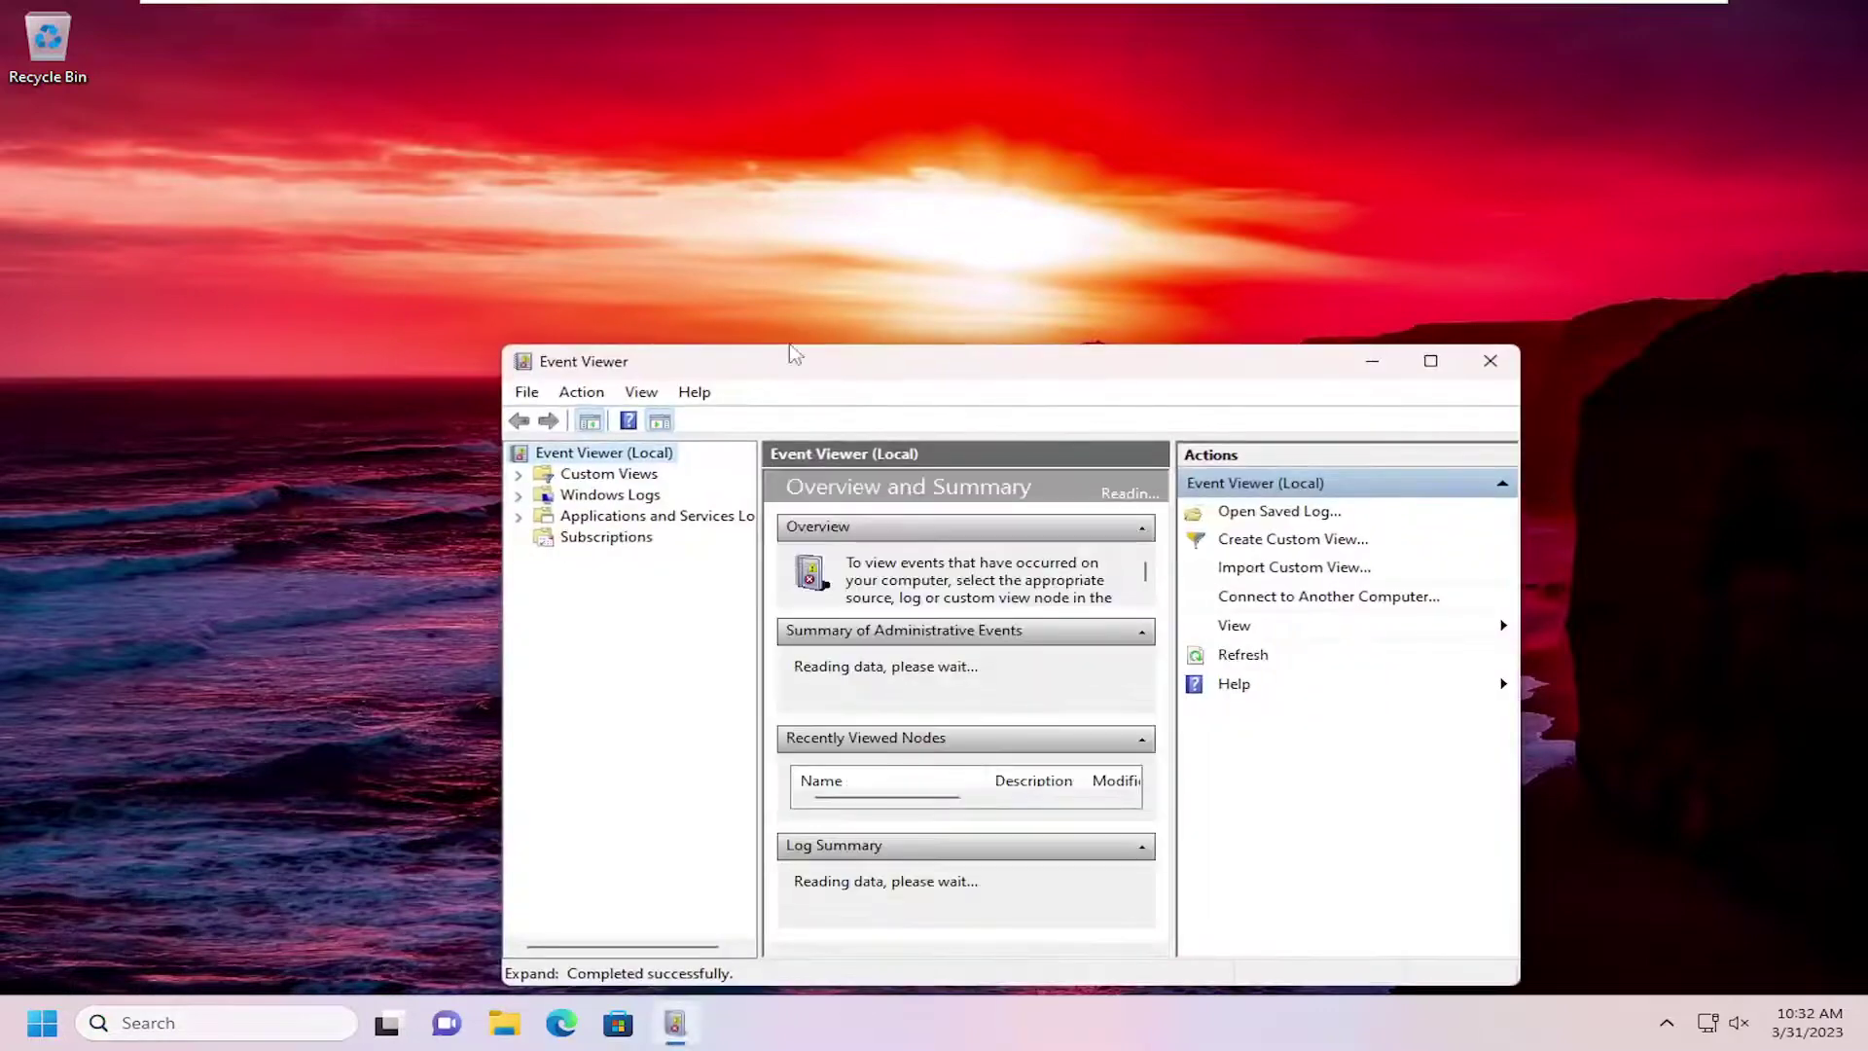
pyautogui.moveTo(828, 366); pyautogui.dragTo(655, 121)
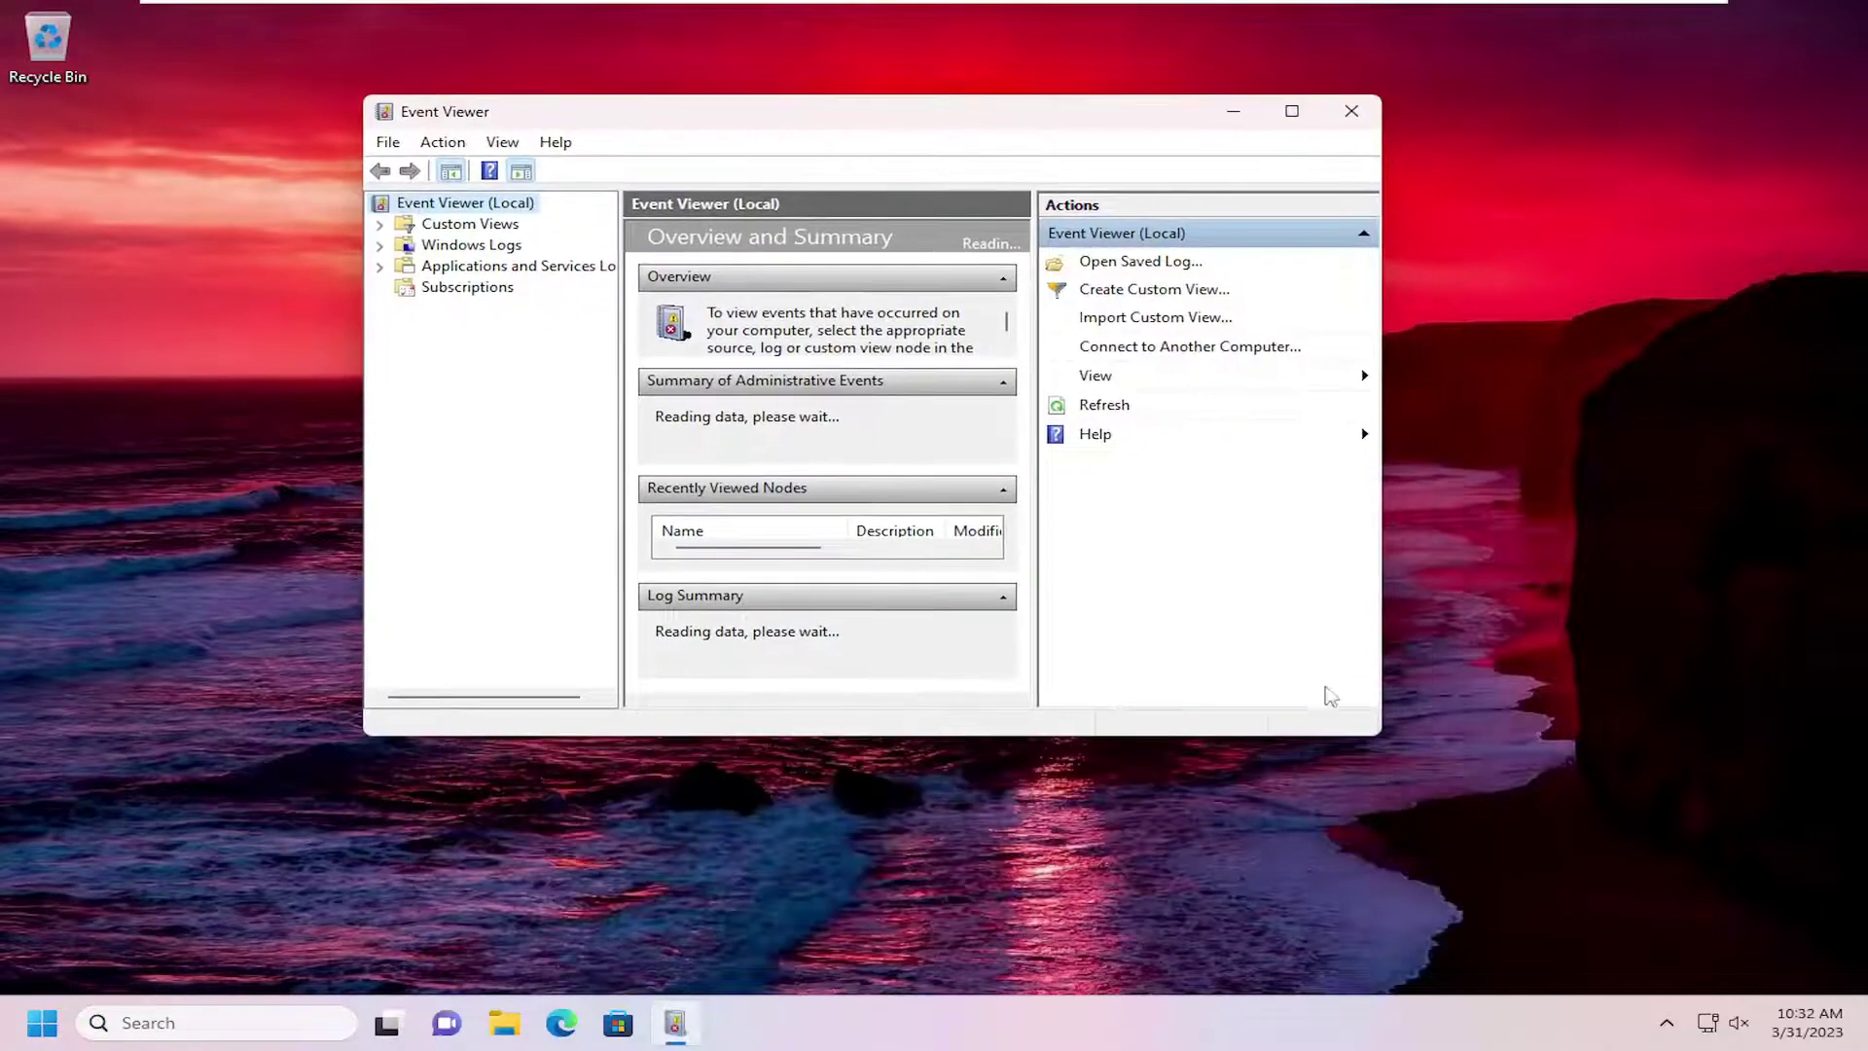
pyautogui.moveTo(1382, 741); pyautogui.dragTo(1564, 873)
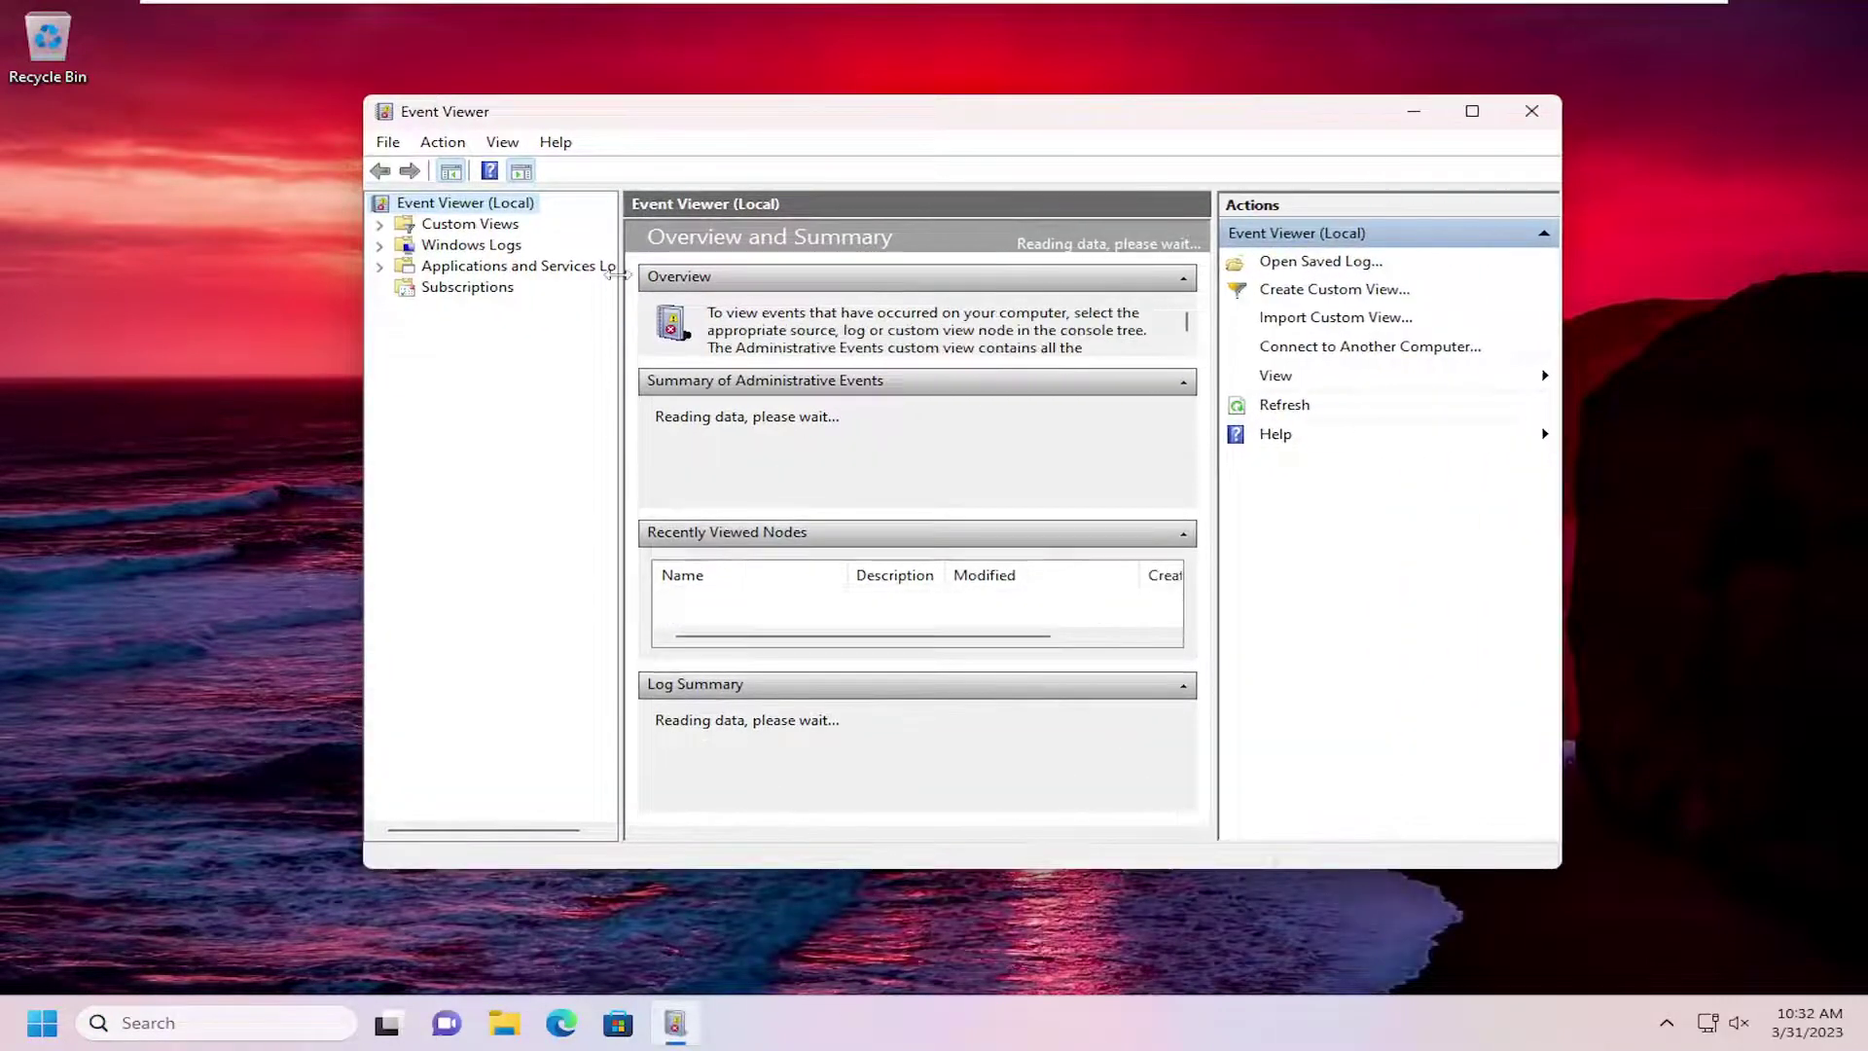
pyautogui.moveTo(621, 253); pyautogui.dragTo(641, 255)
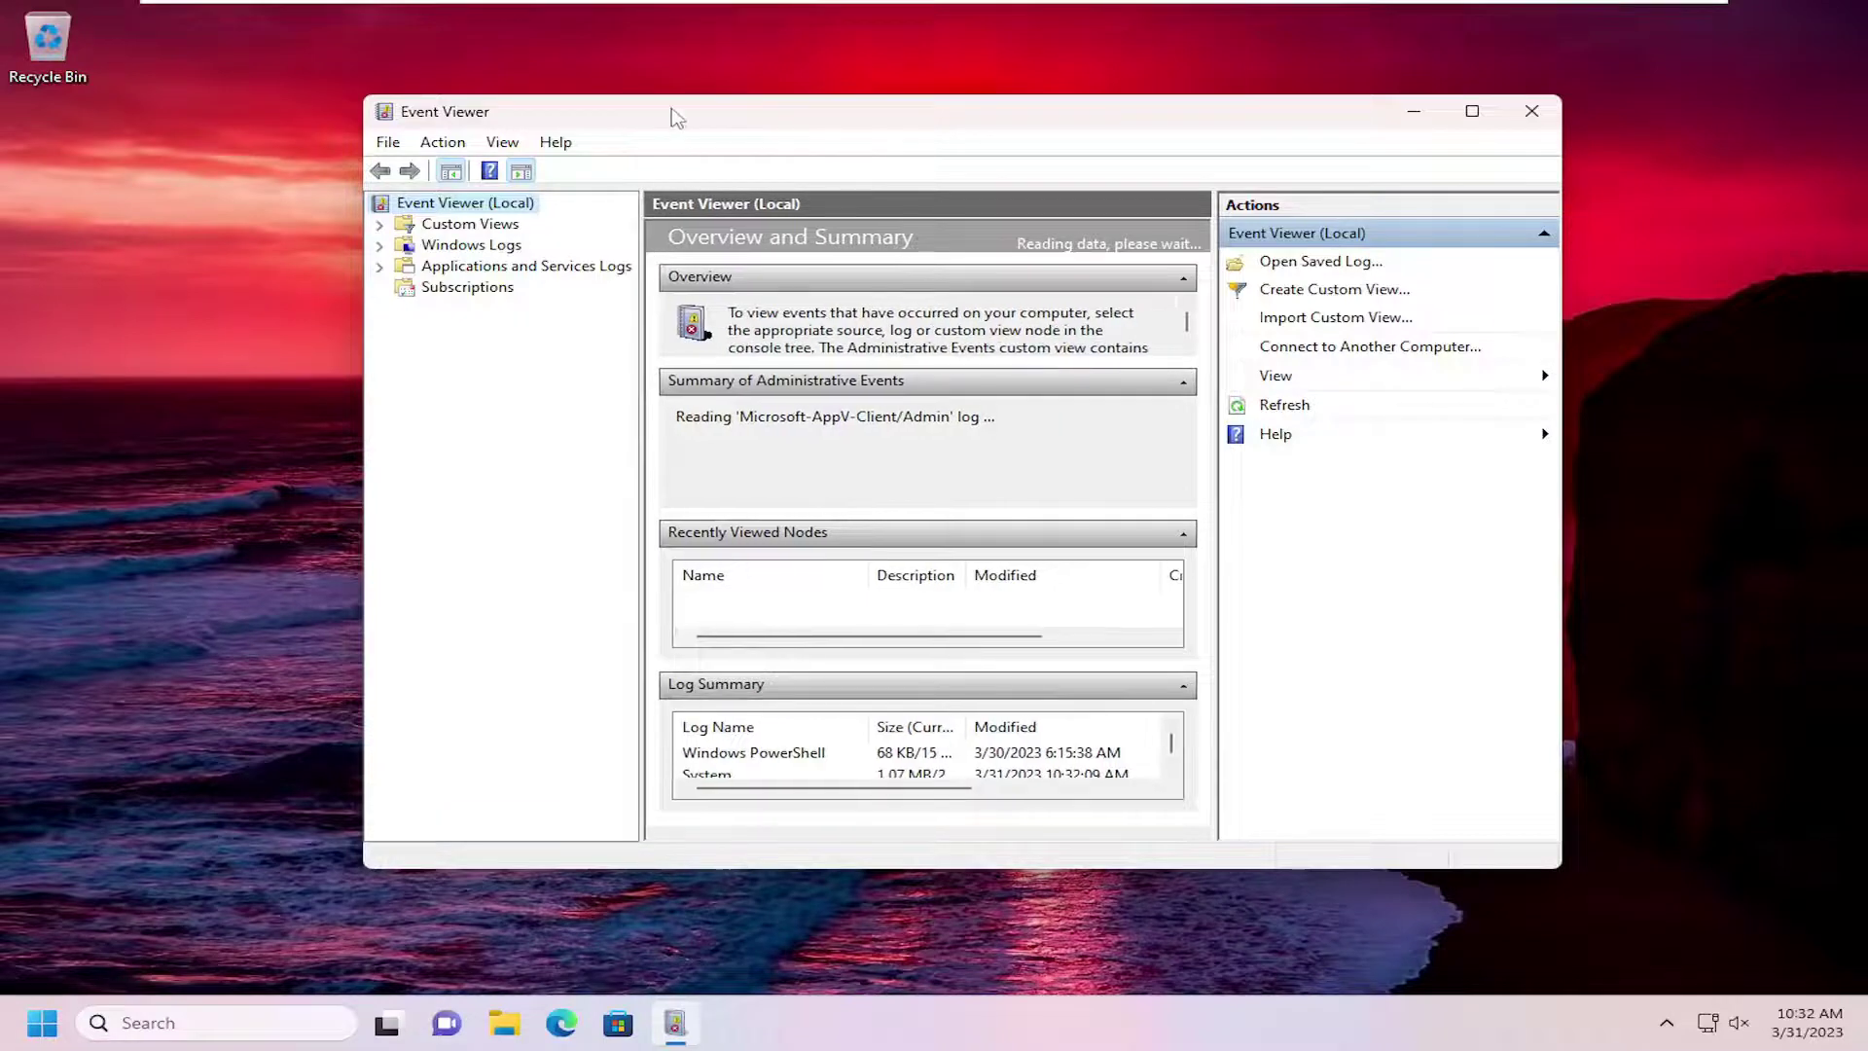
pyautogui.moveTo(674, 114); pyautogui.dragTo(653, 98)
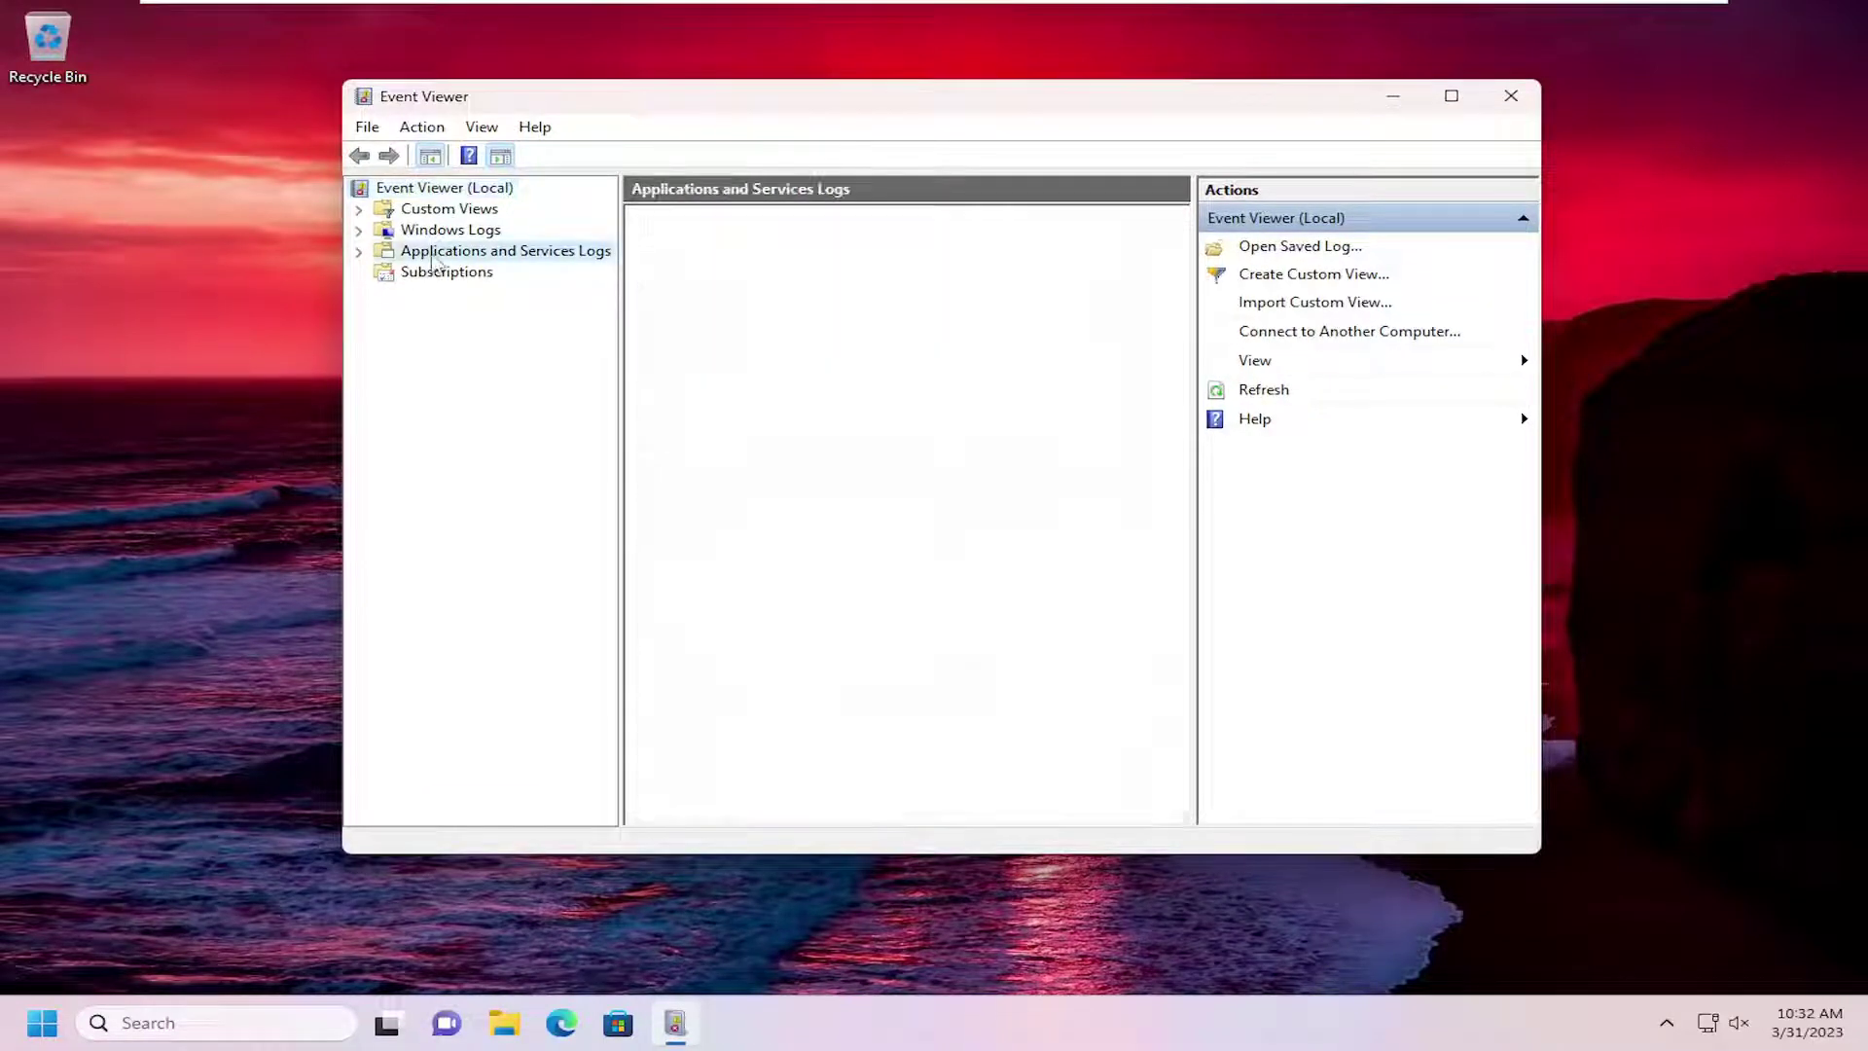
# Expand Applications and Services Logs > Microsoft > Windows in the log tree.
pyautogui.click(475, 253)
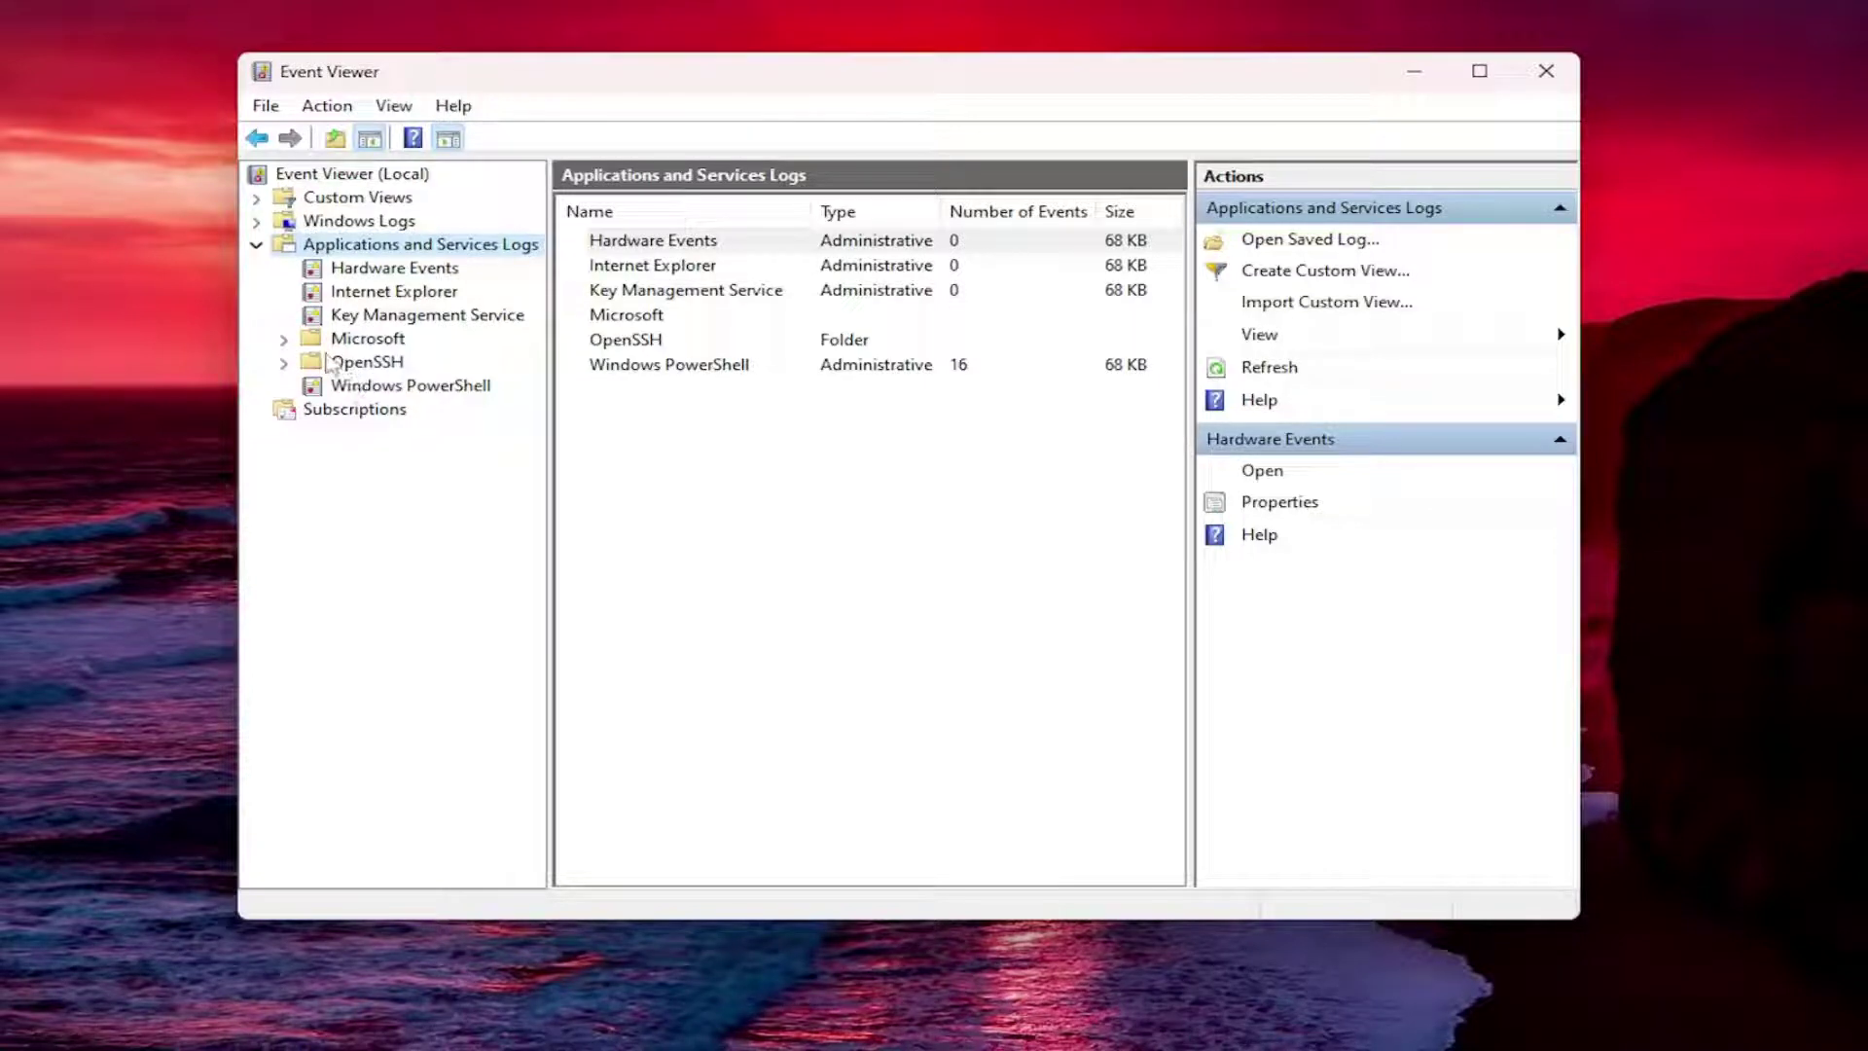
pyautogui.doubleClick(347, 342)
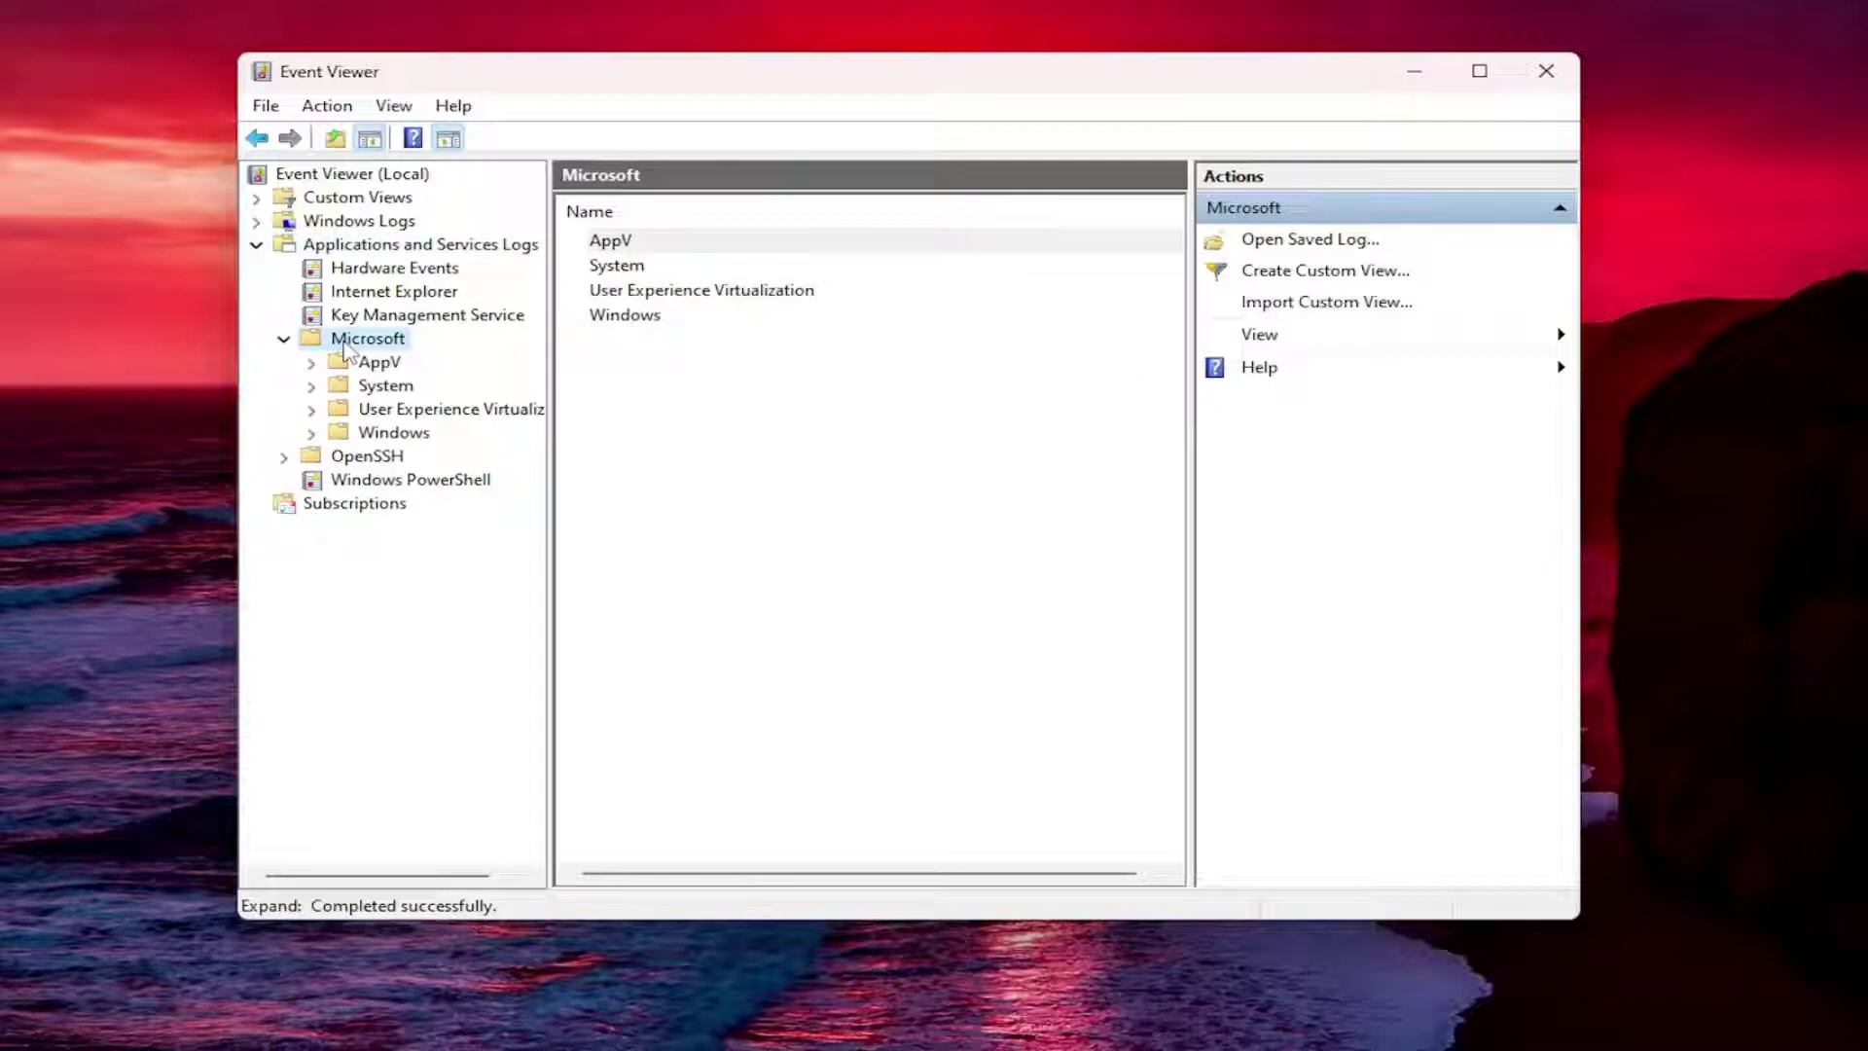
pyautogui.click(376, 436)
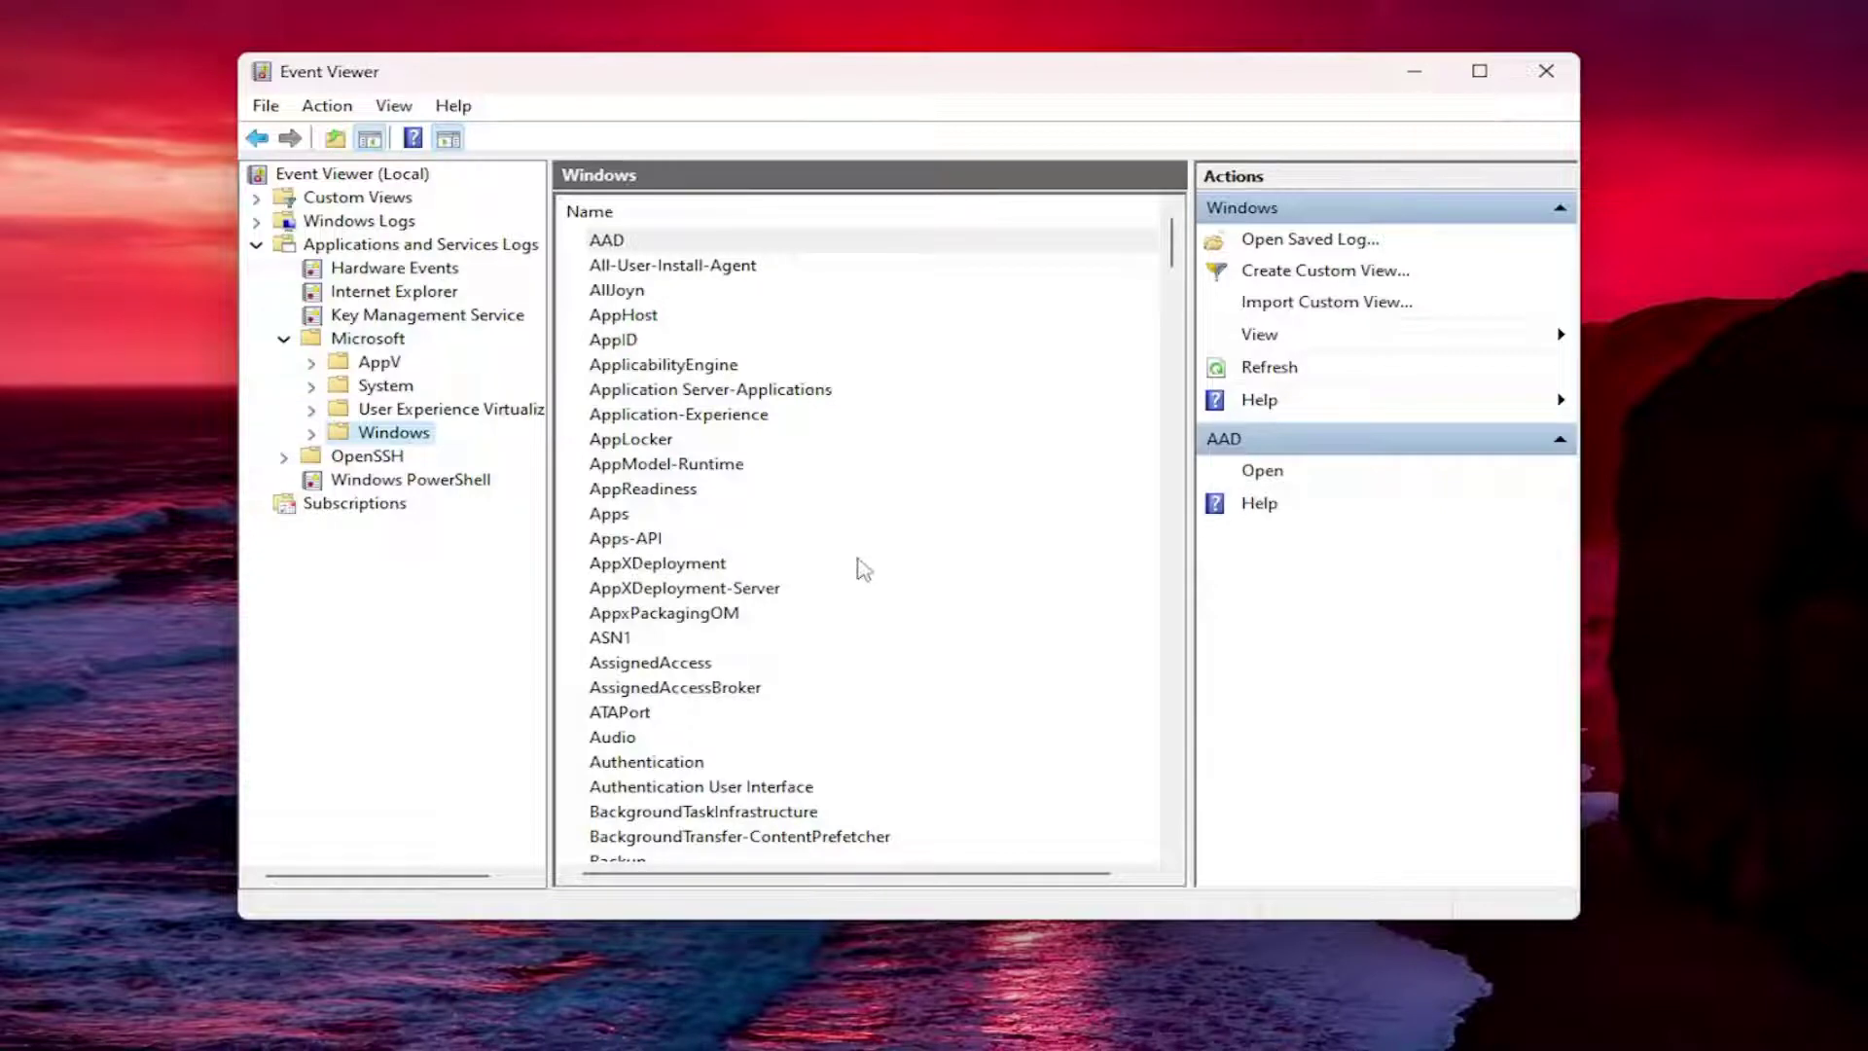
pyautogui.scroll(-20, 830, 596)
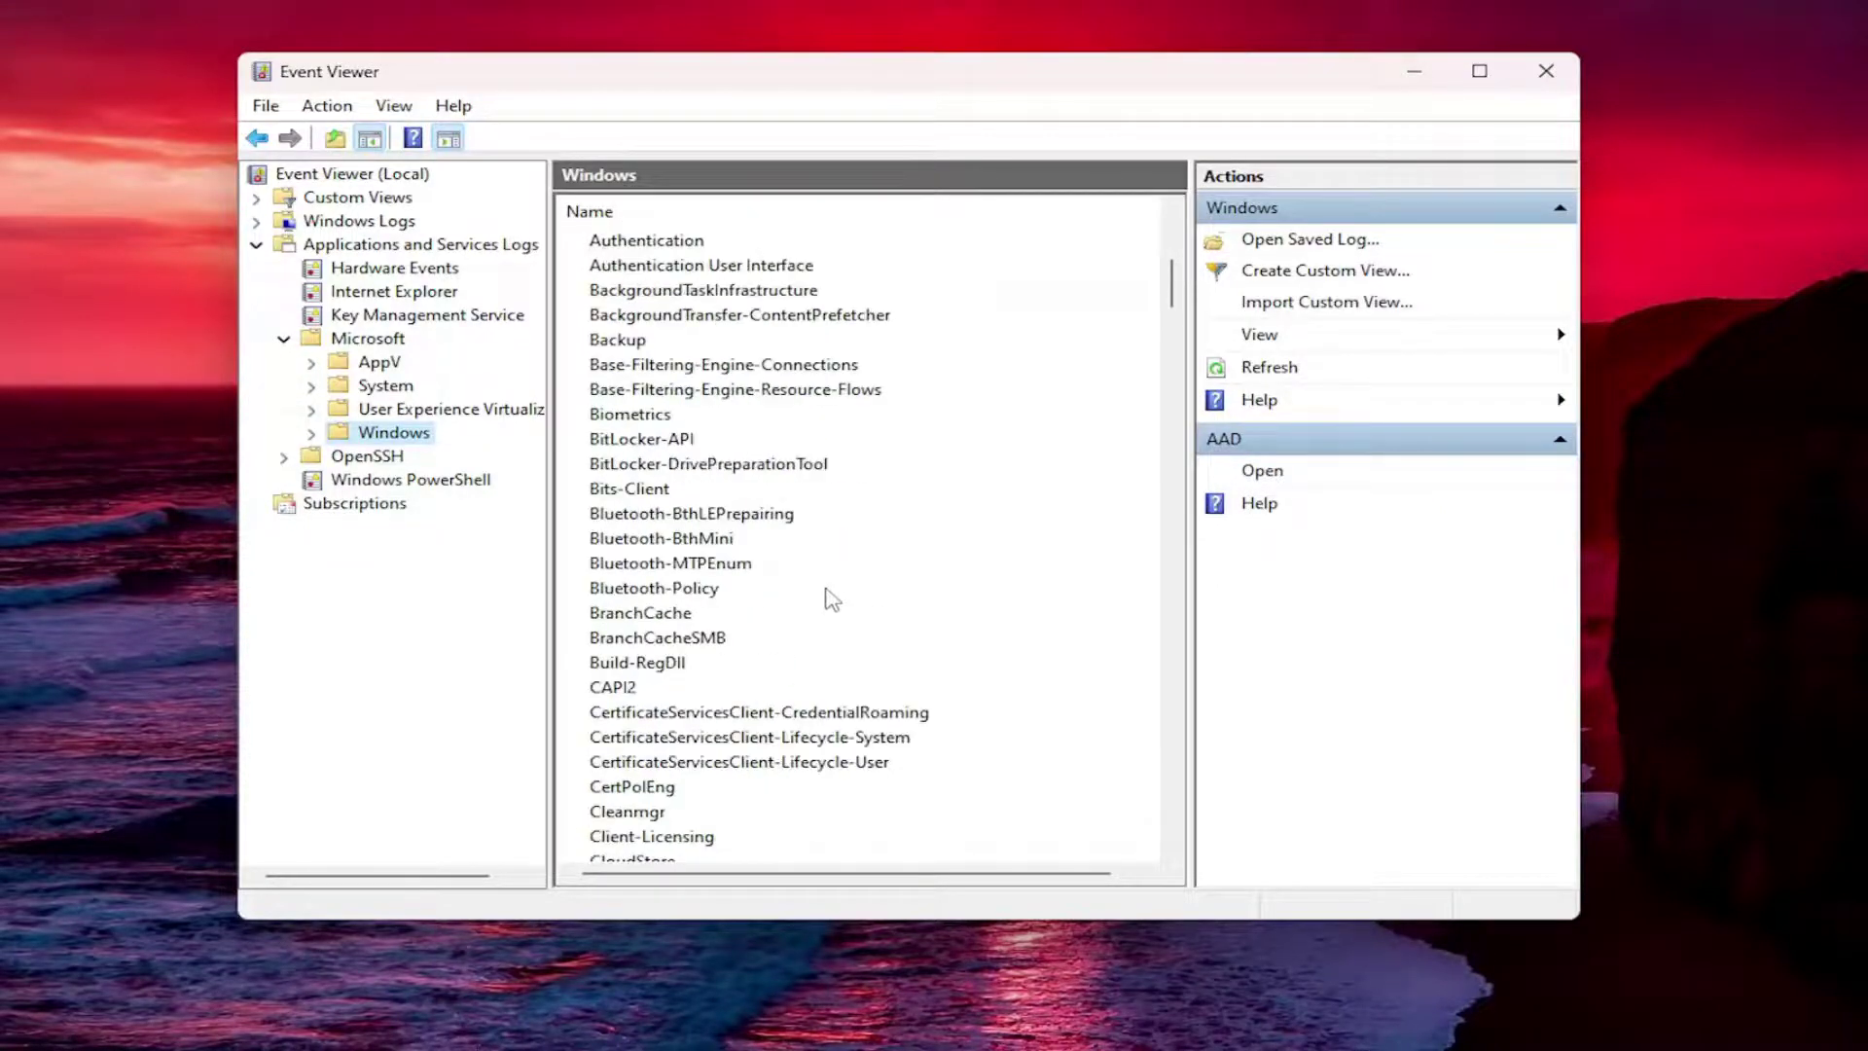
pyautogui.click(661, 512)
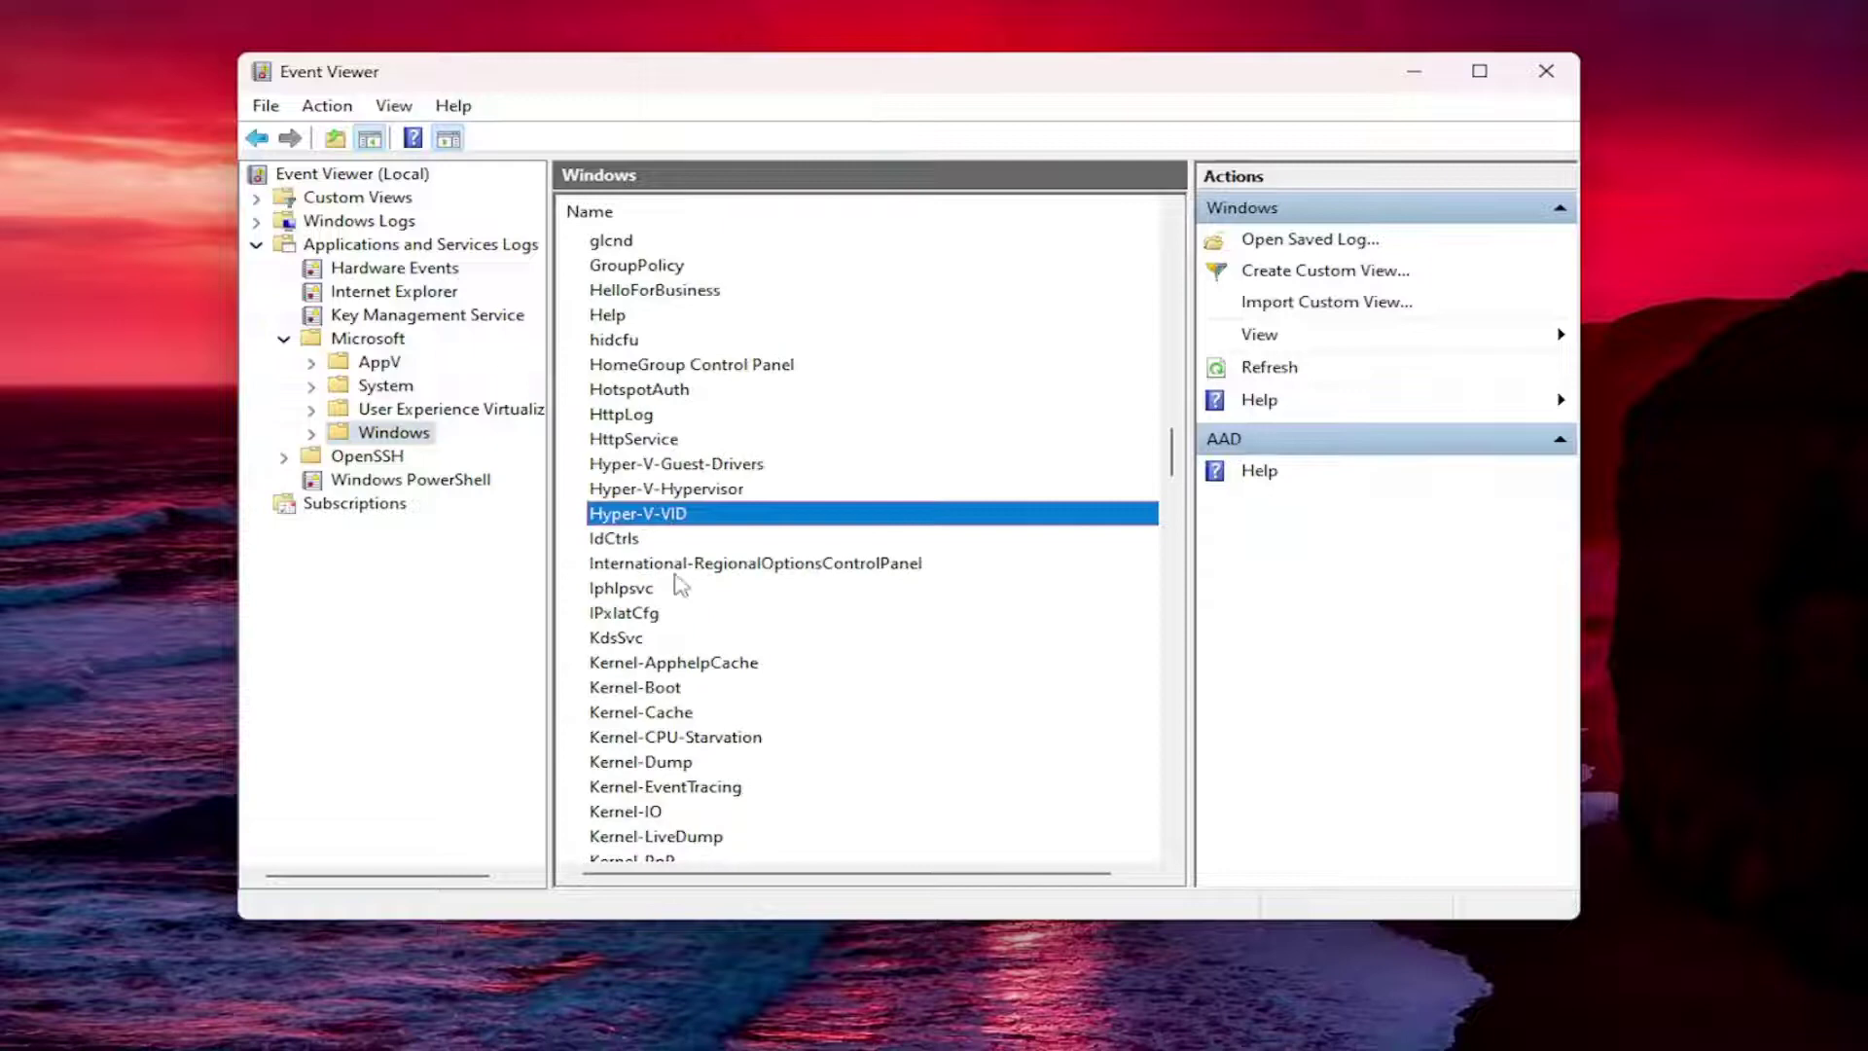
pyautogui.scroll(-14, 672, 589)
pyautogui.scroll(-8, 658, 669)
pyautogui.scroll(2, 650, 642)
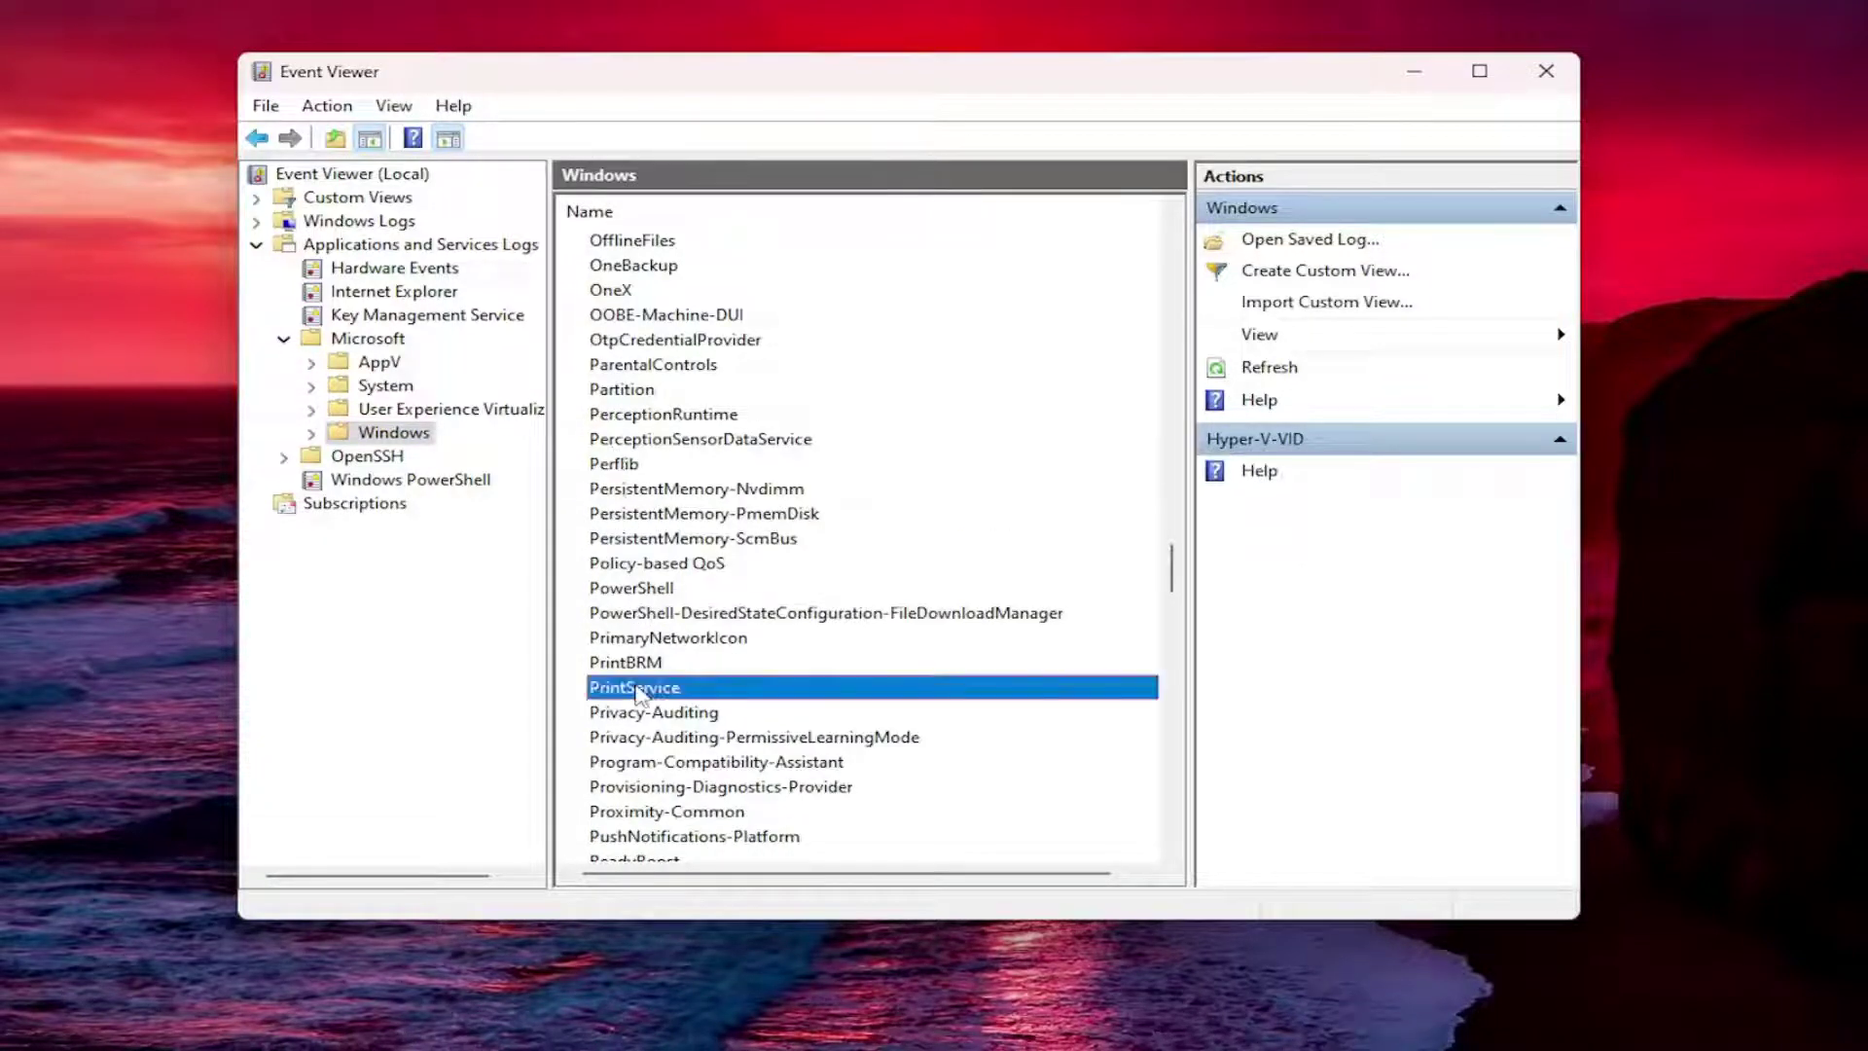
# Open the PrintService folder and bring up the Operational log's Properties.
pyautogui.click(642, 688)
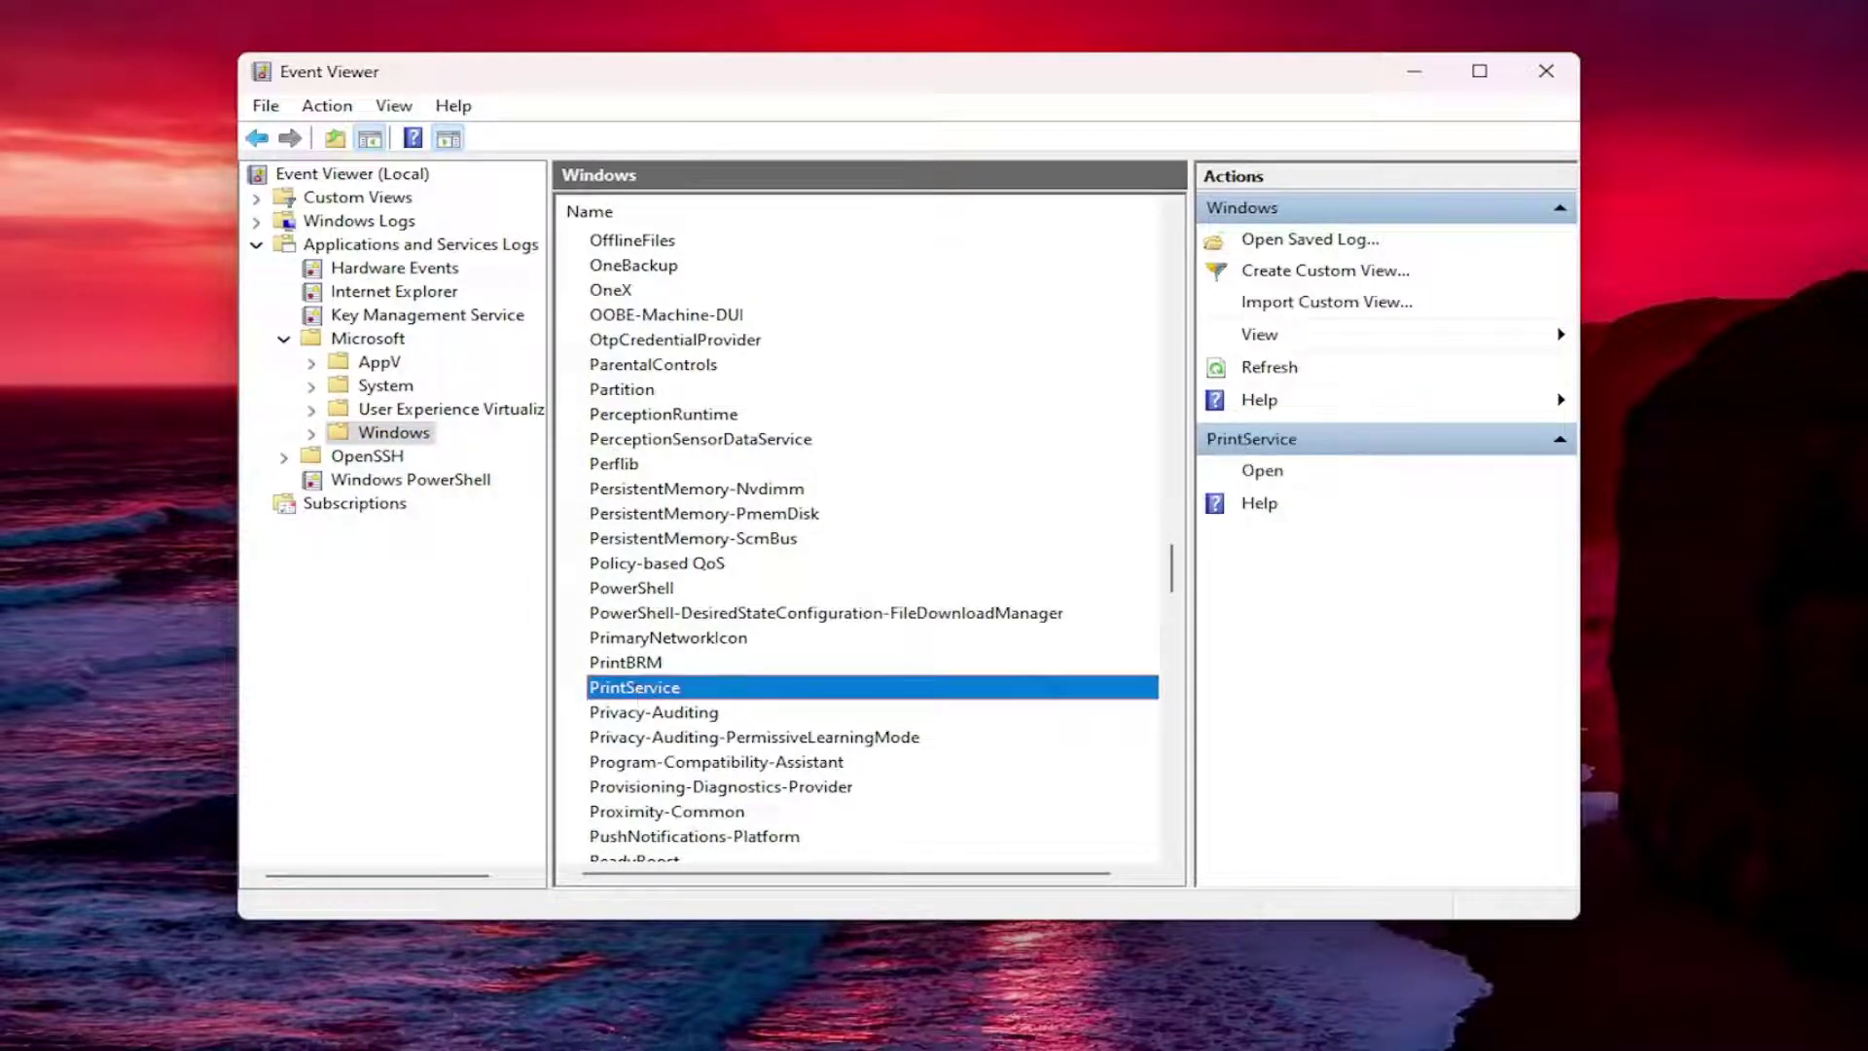
pyautogui.doubleClick(637, 688)
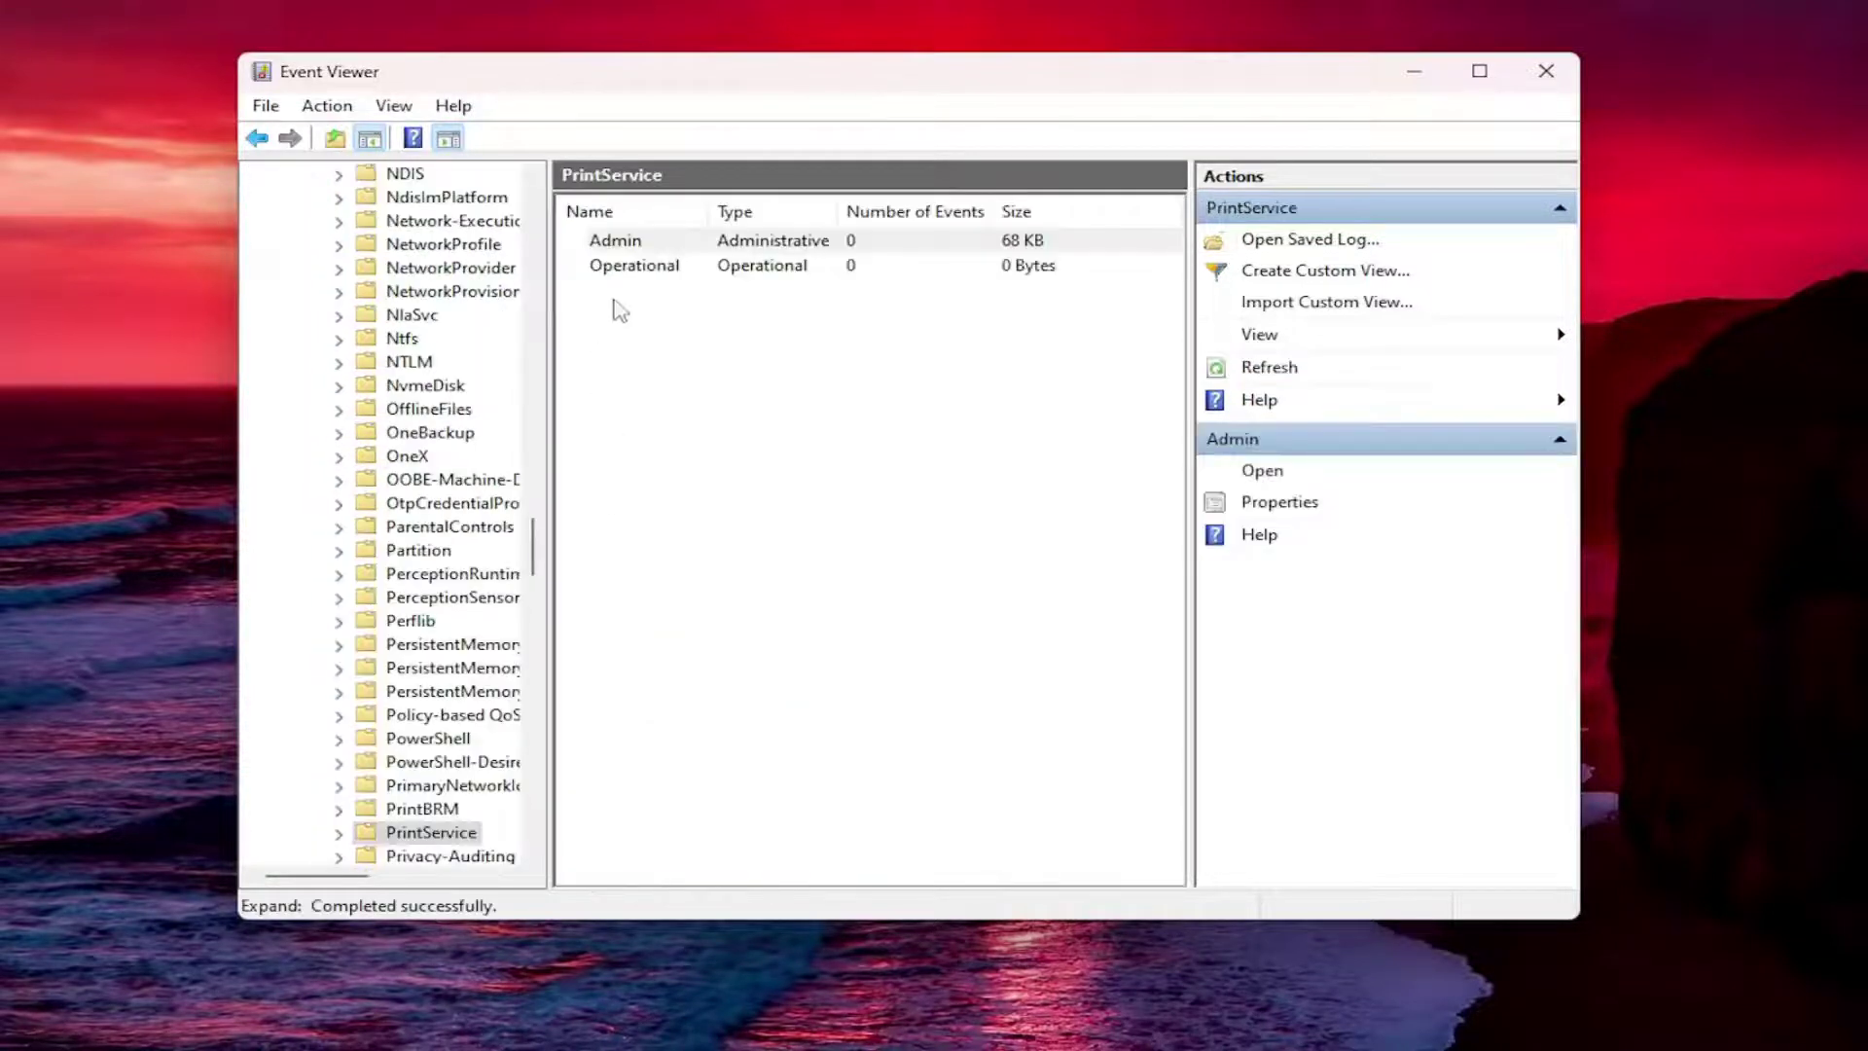
pyautogui.click(627, 269)
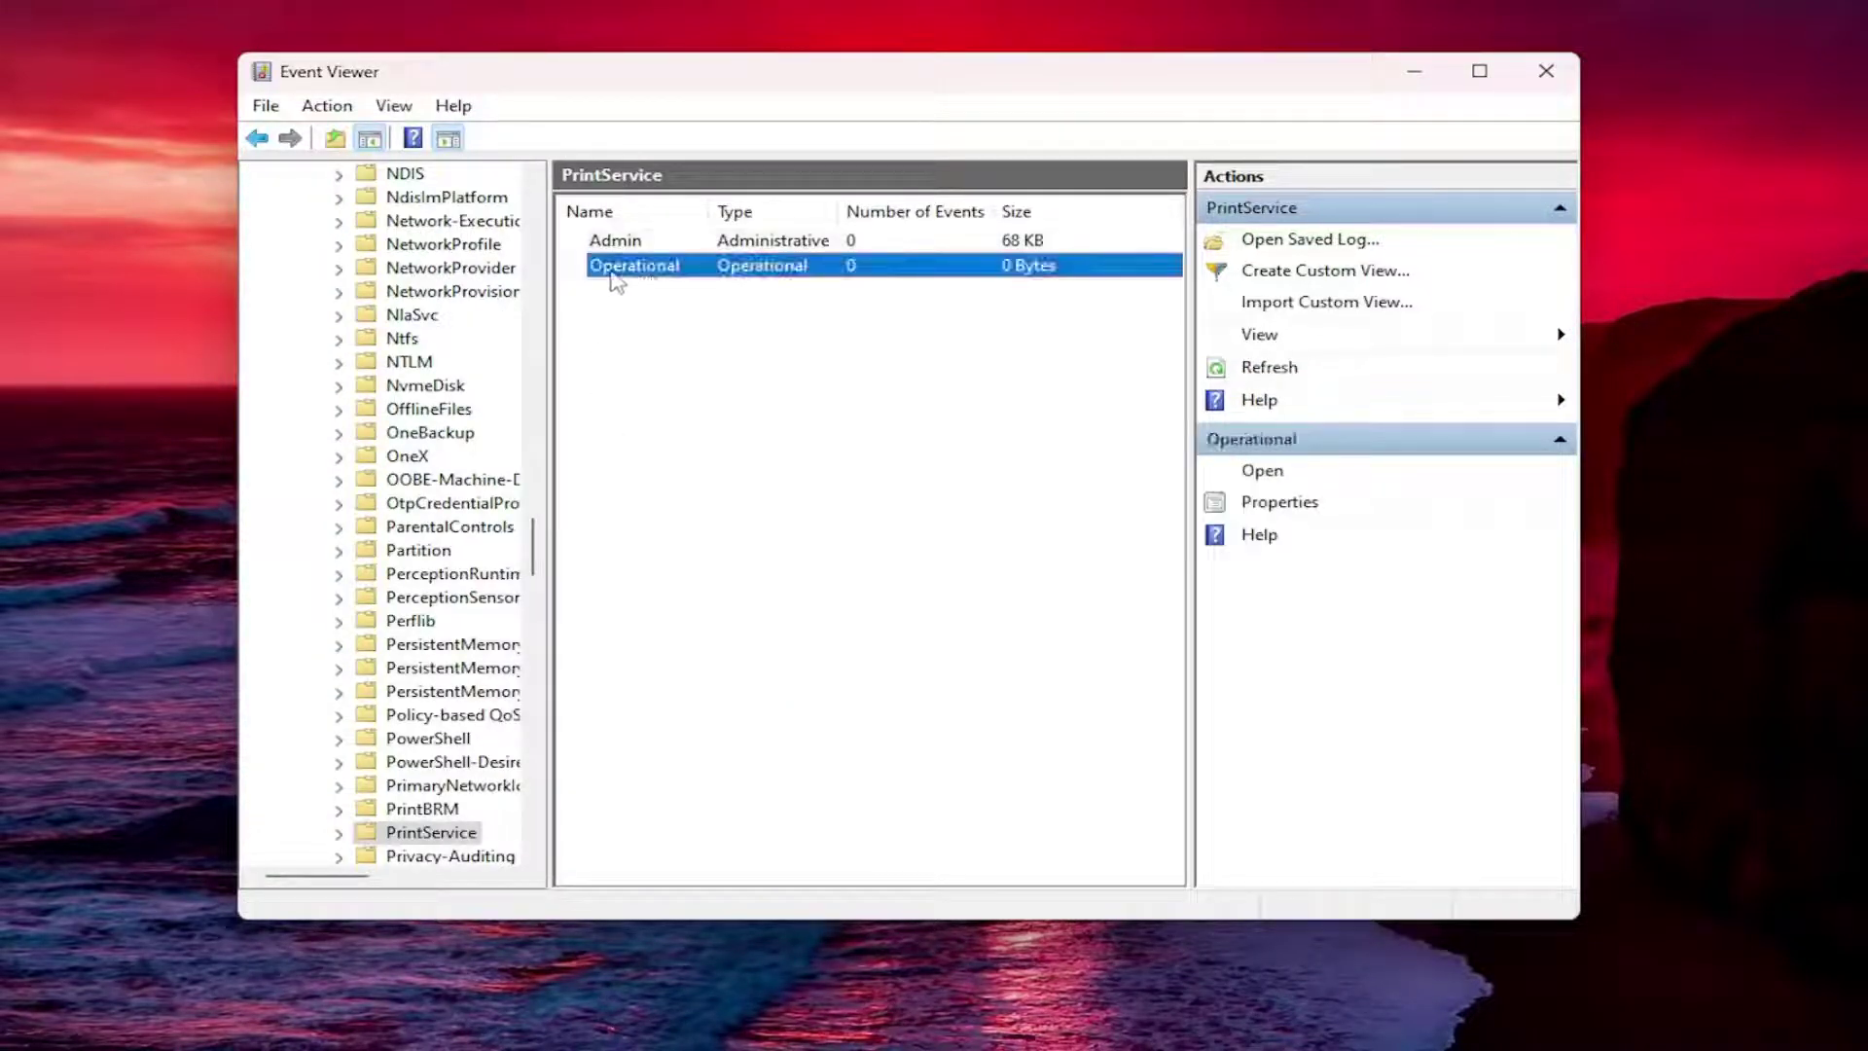
pyautogui.rightClick(627, 275)
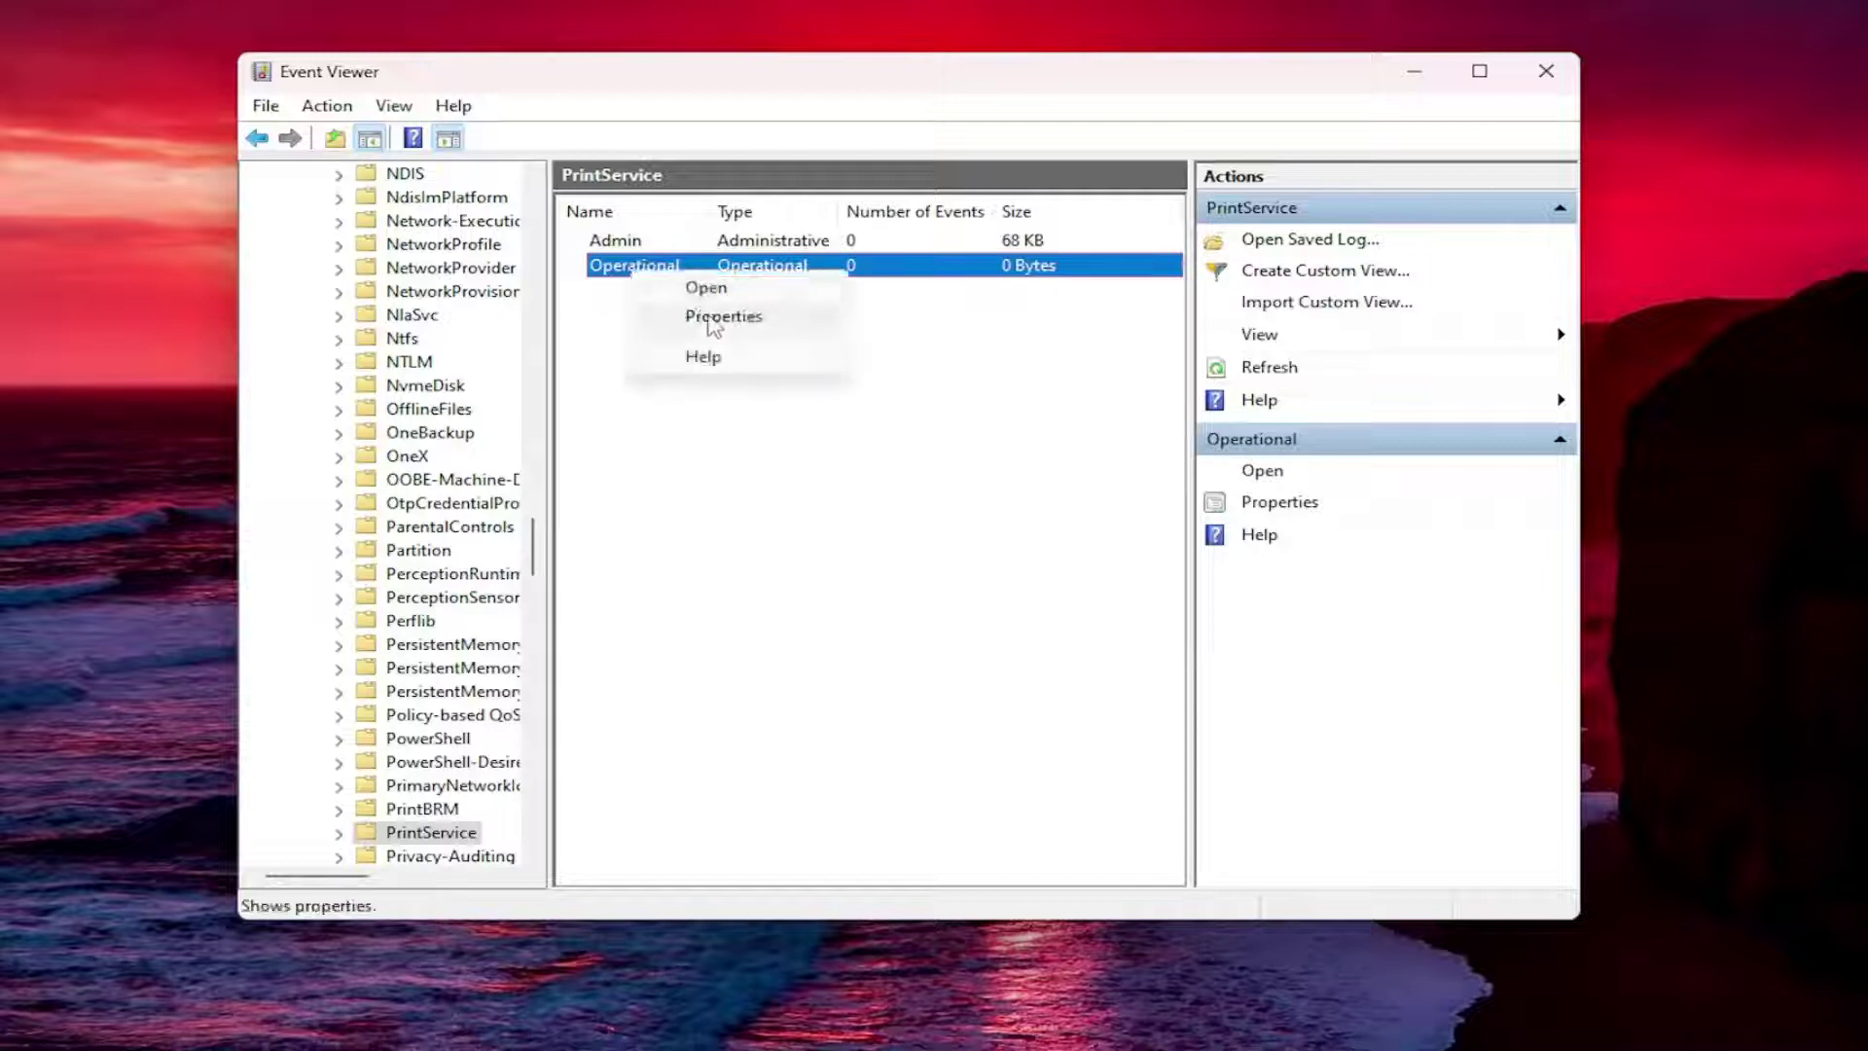
pyautogui.click(708, 315)
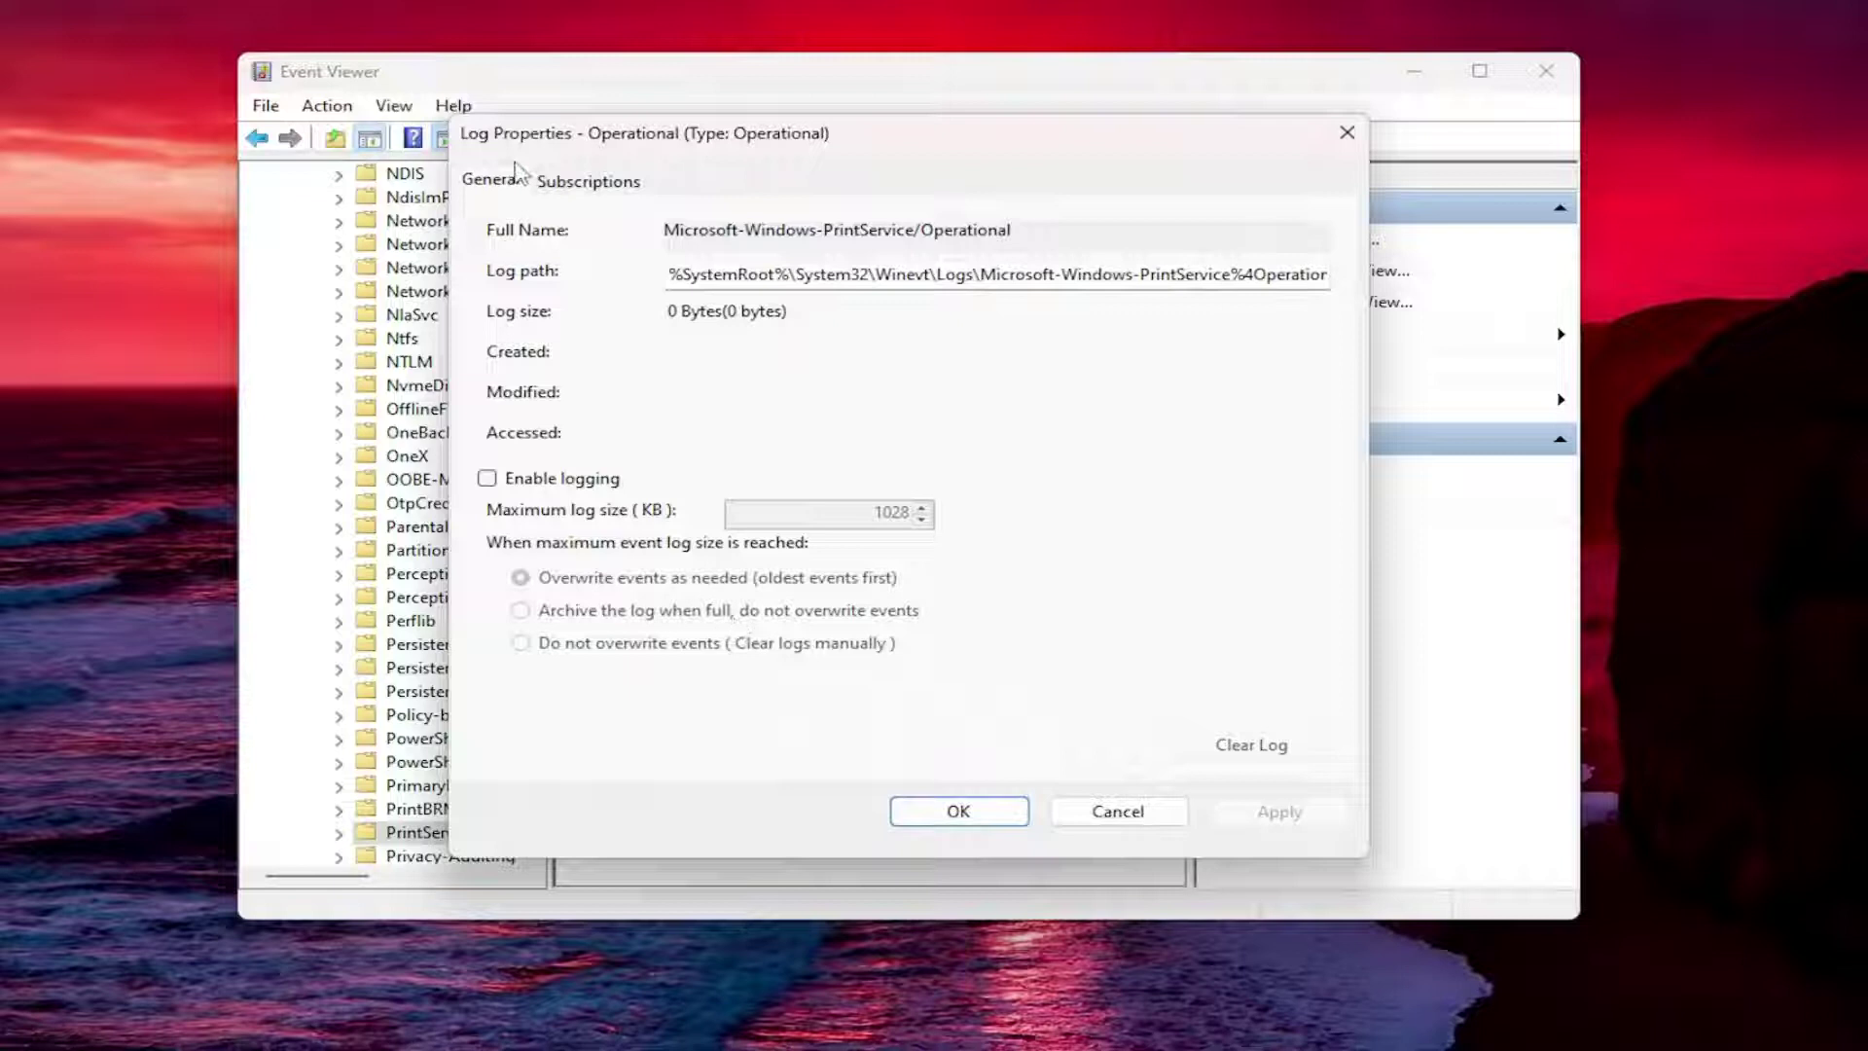
# Check Enable logging for the PrintService Operational log and apply the change.
pyautogui.click(487, 479)
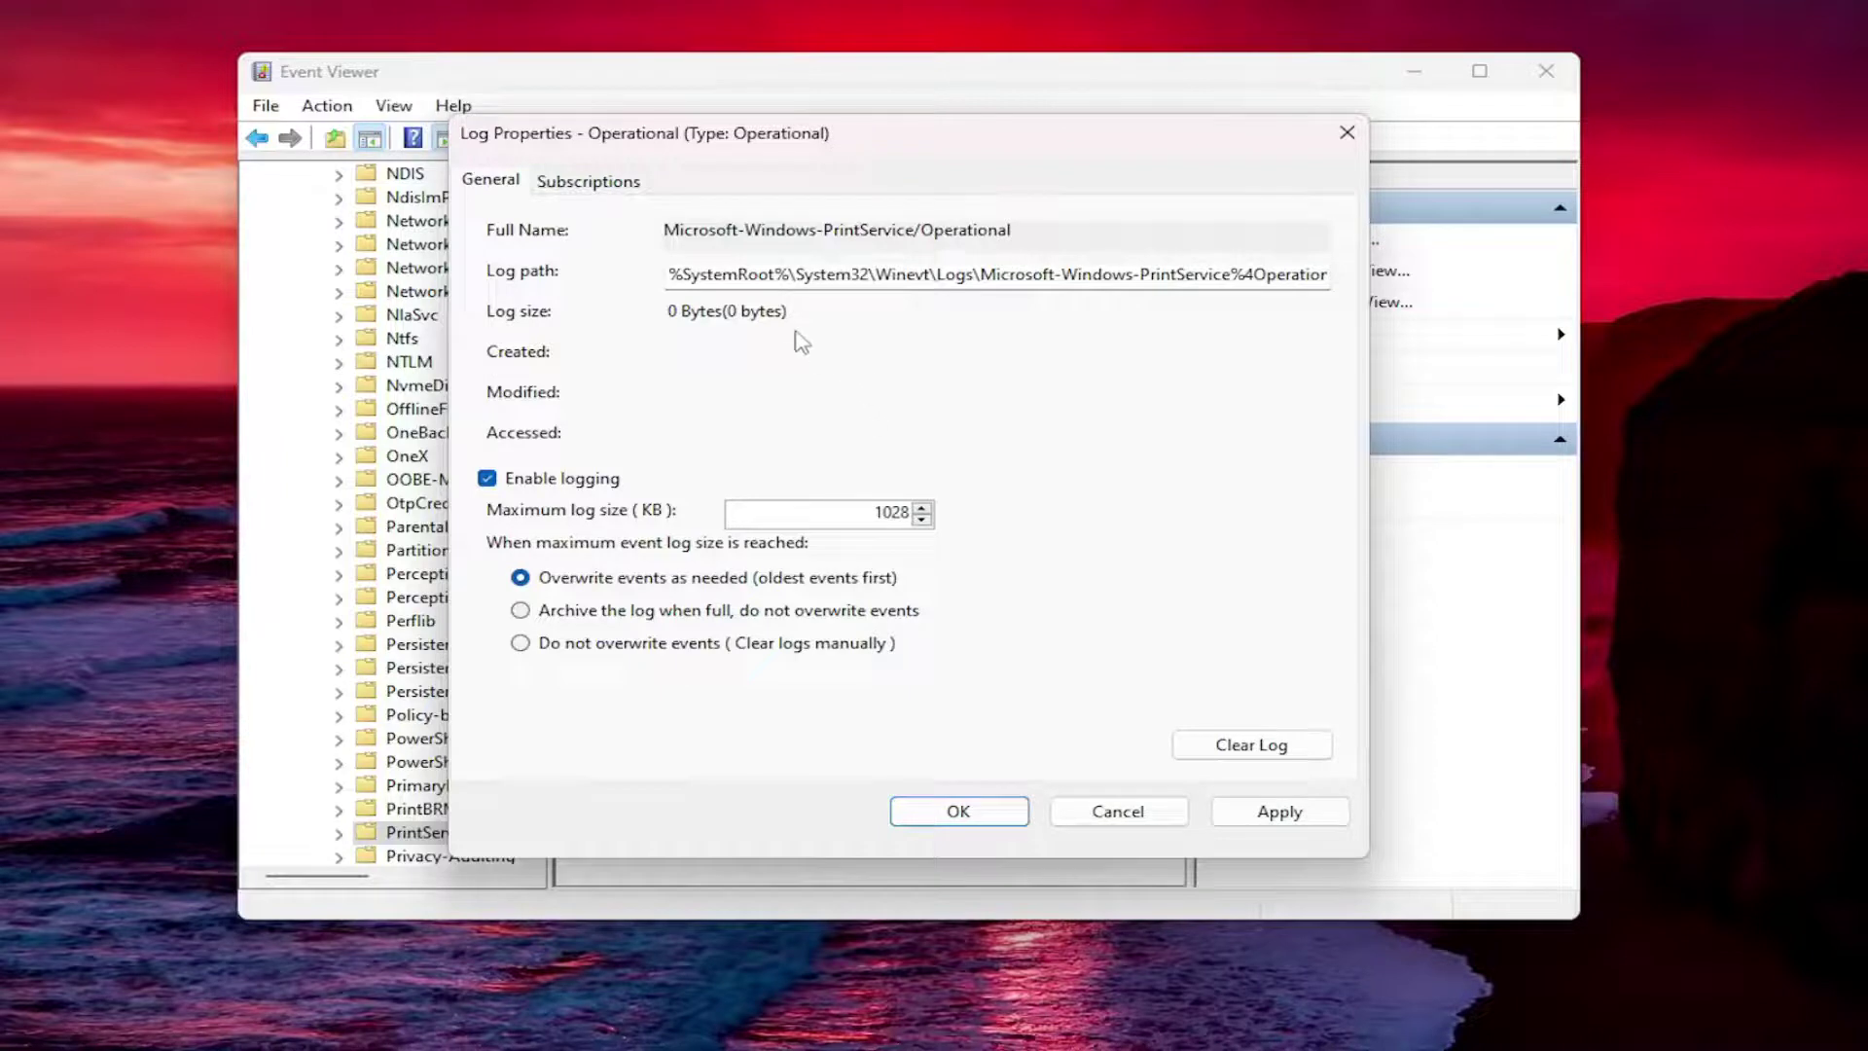
pyautogui.click(851, 274)
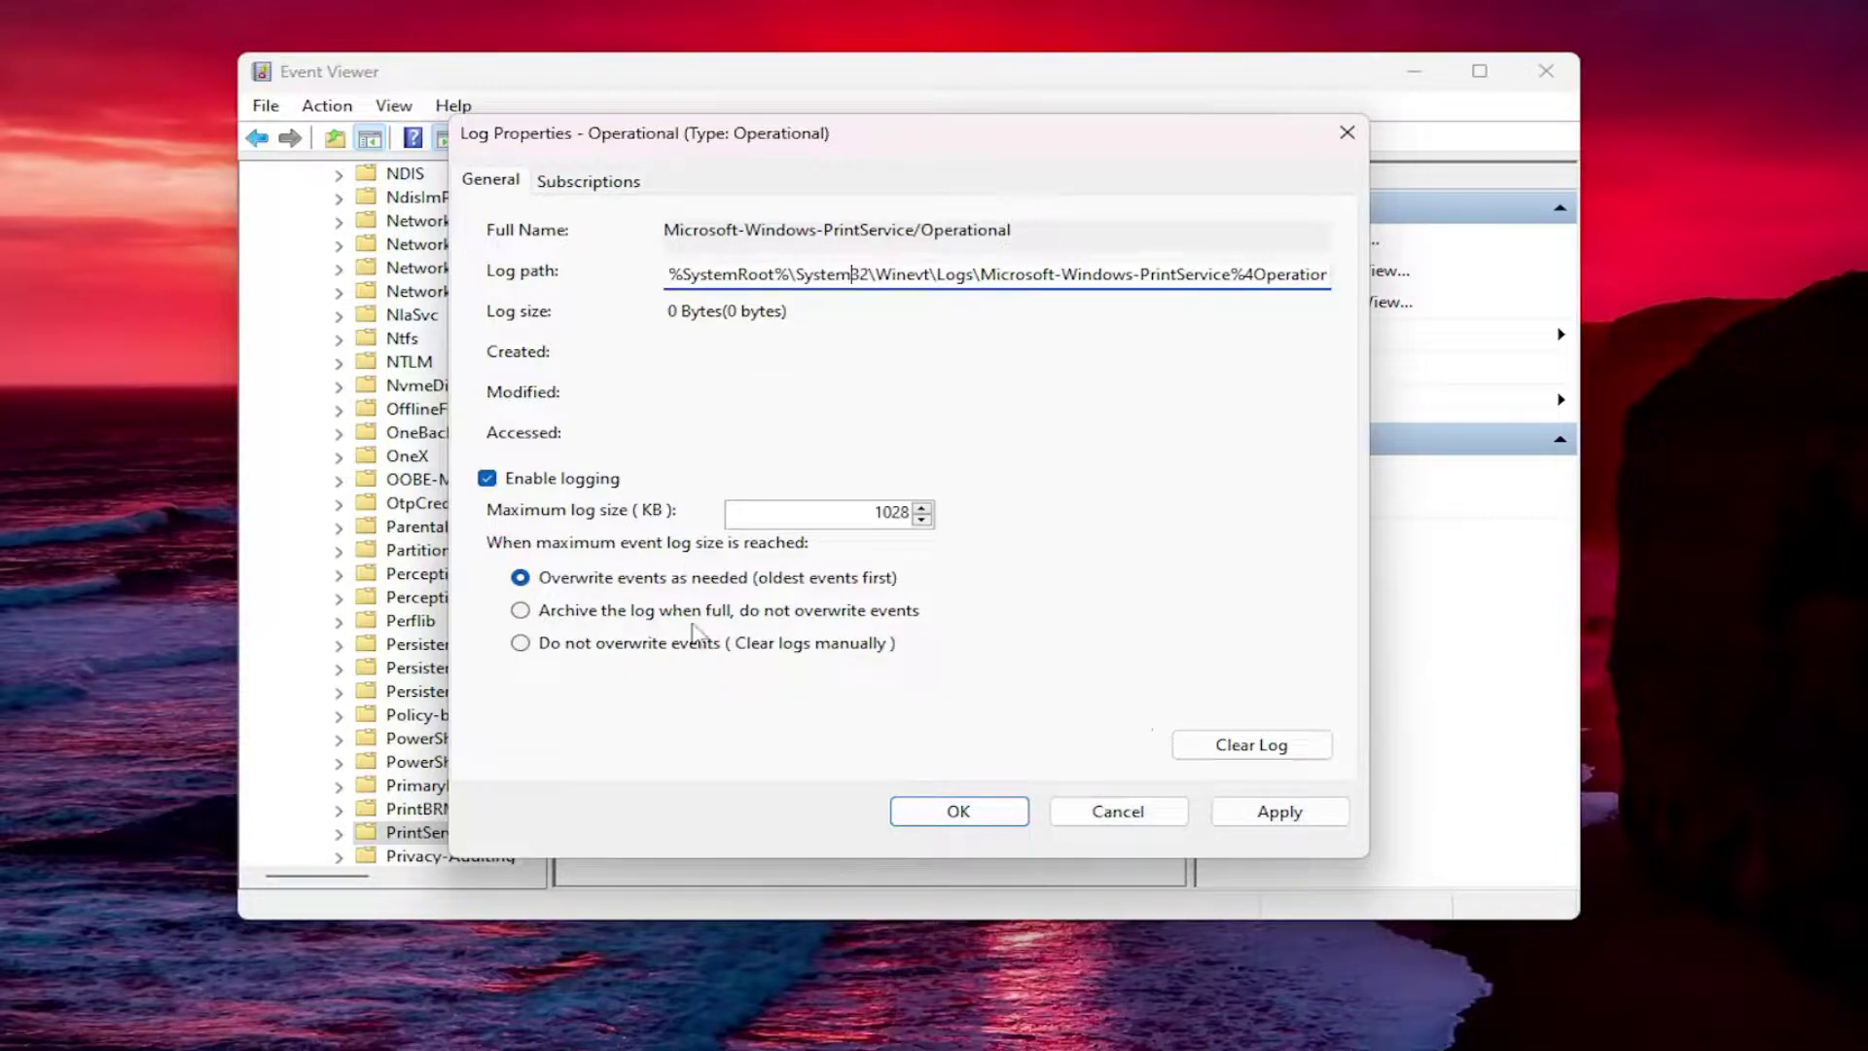
pyautogui.click(1260, 809)
# Close the Operational log properties with OK and collapse the Windows and Microsoft log folders.
pyautogui.click(961, 811)
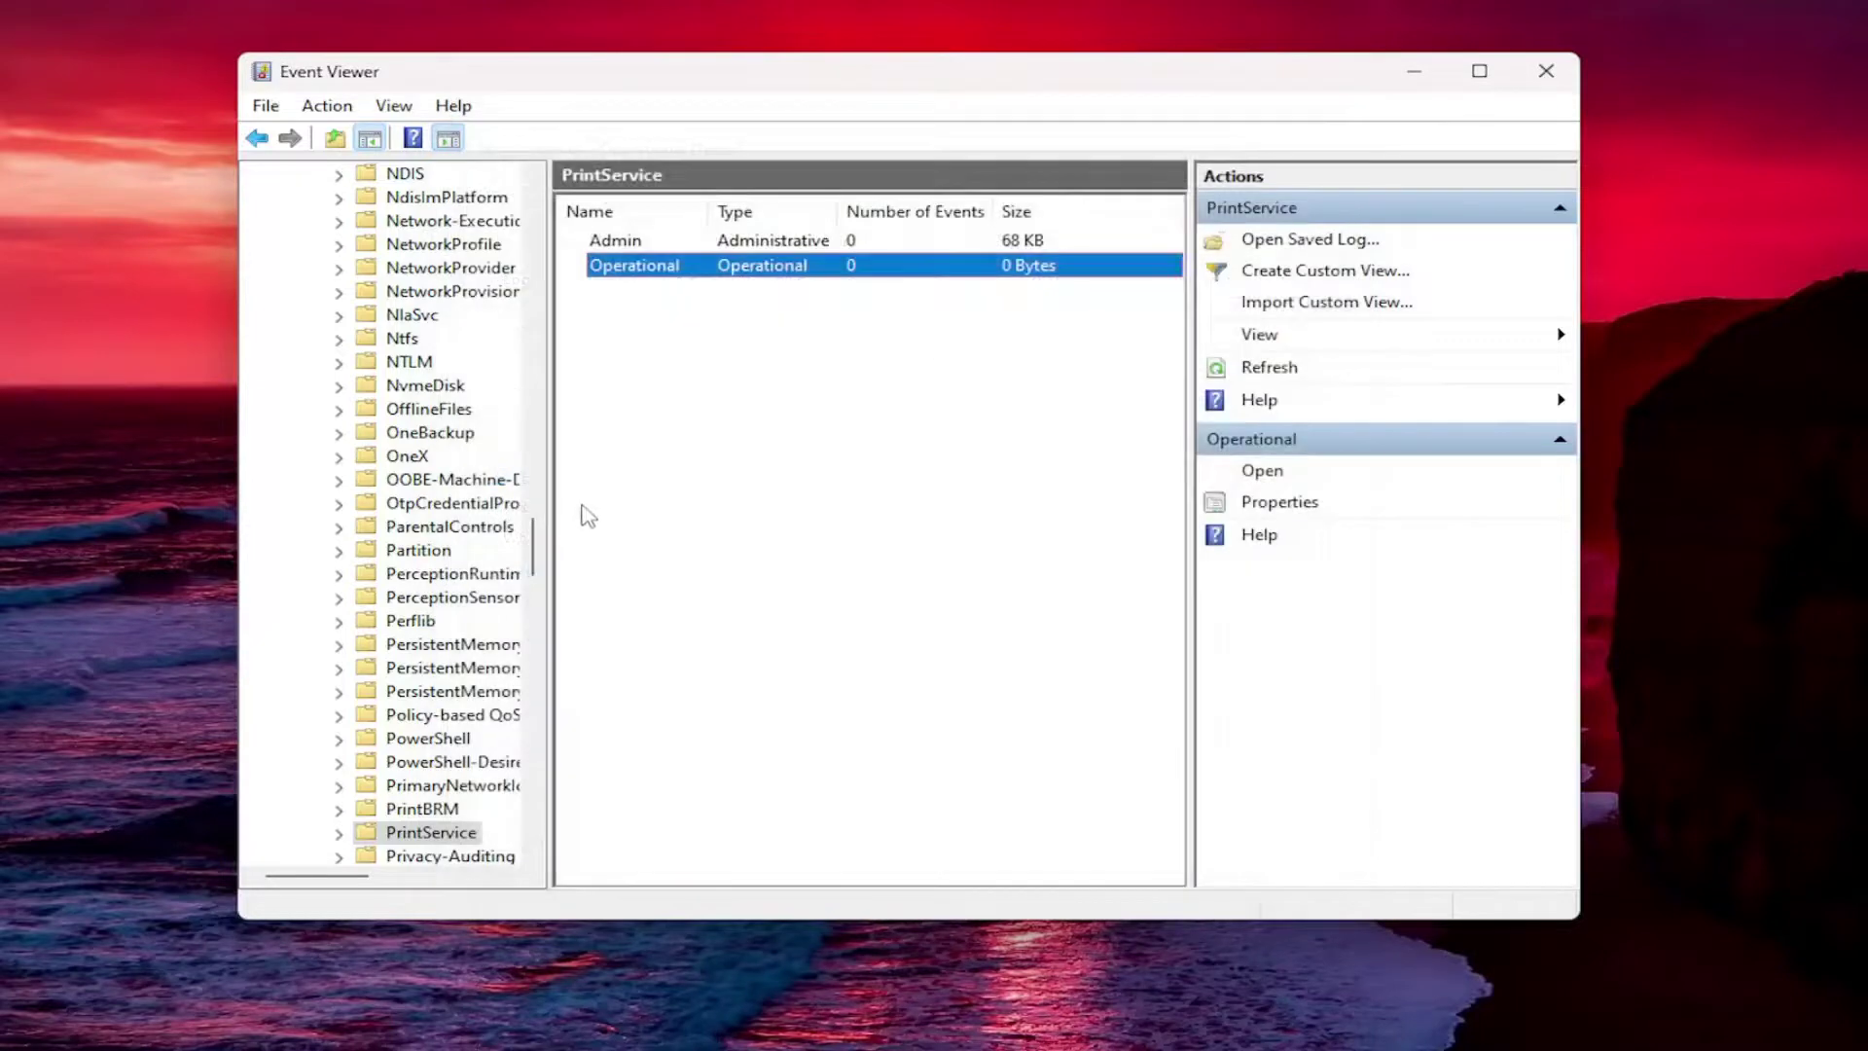
pyautogui.moveTo(531, 537); pyautogui.dragTo(533, 199)
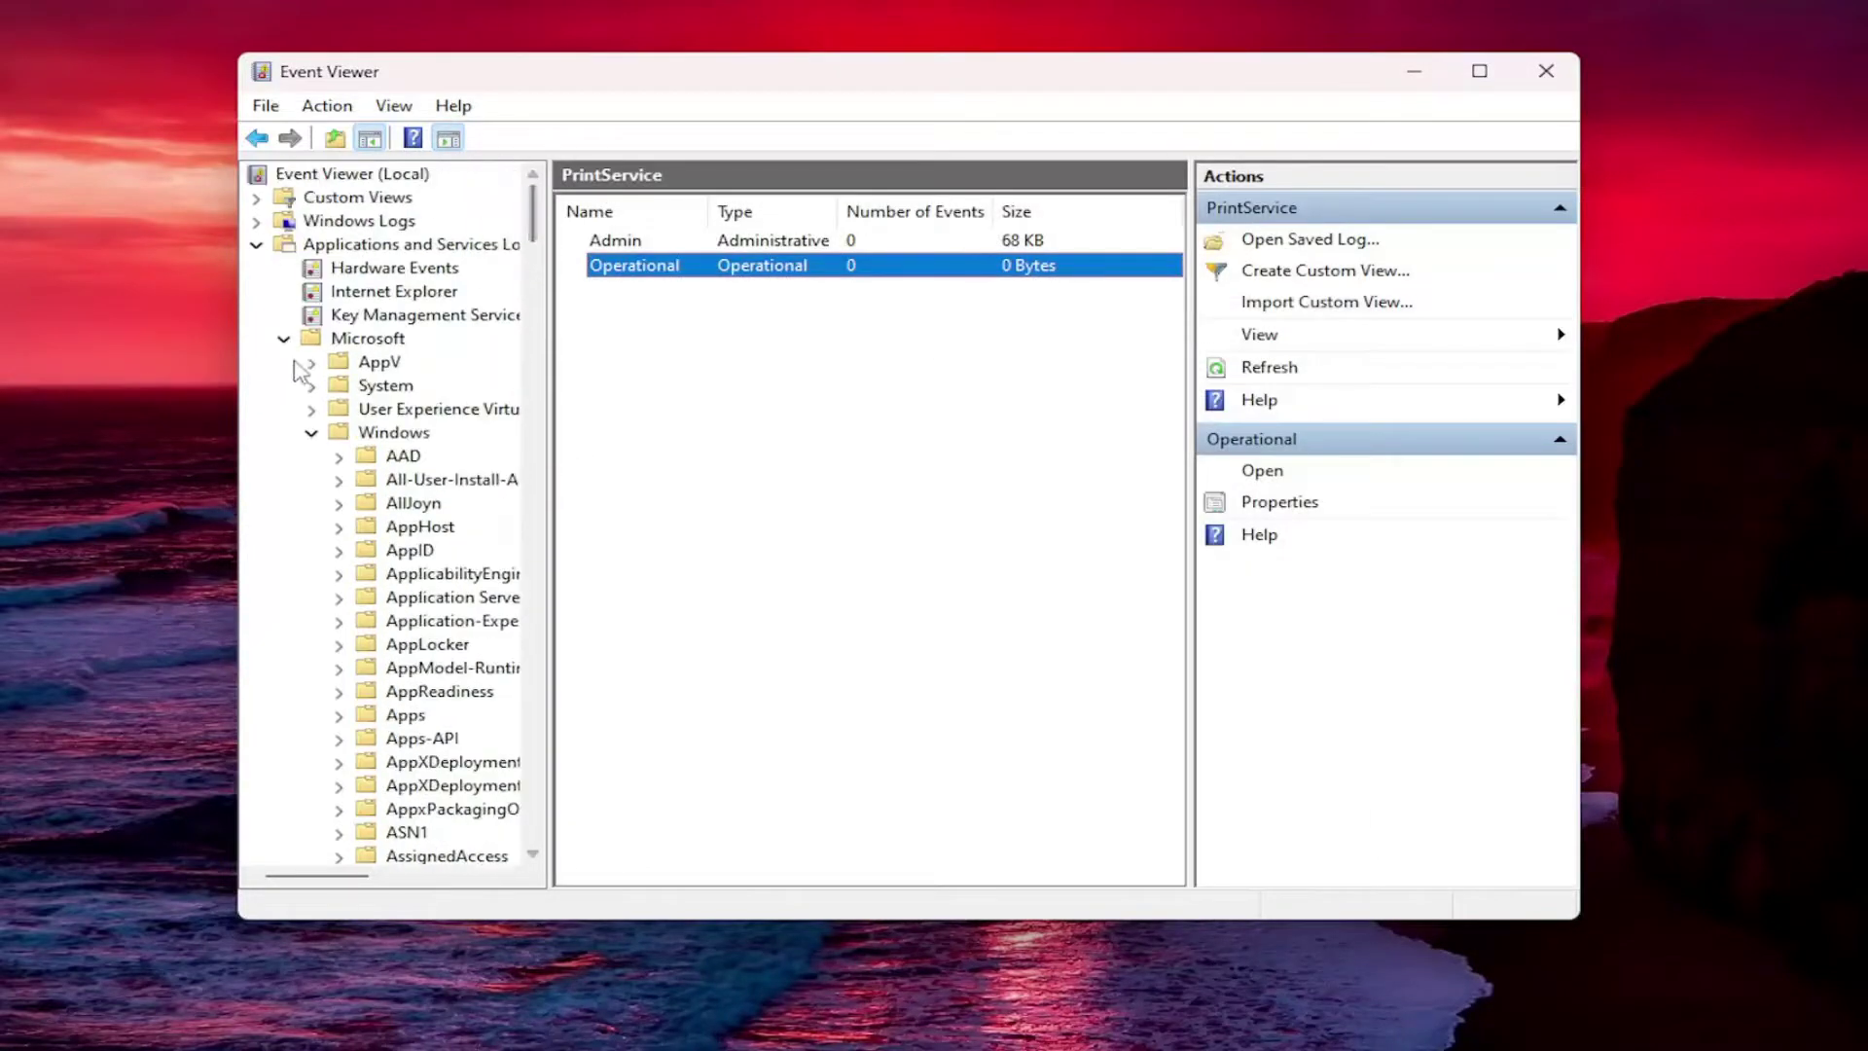
pyautogui.click(311, 432)
pyautogui.click(284, 339)
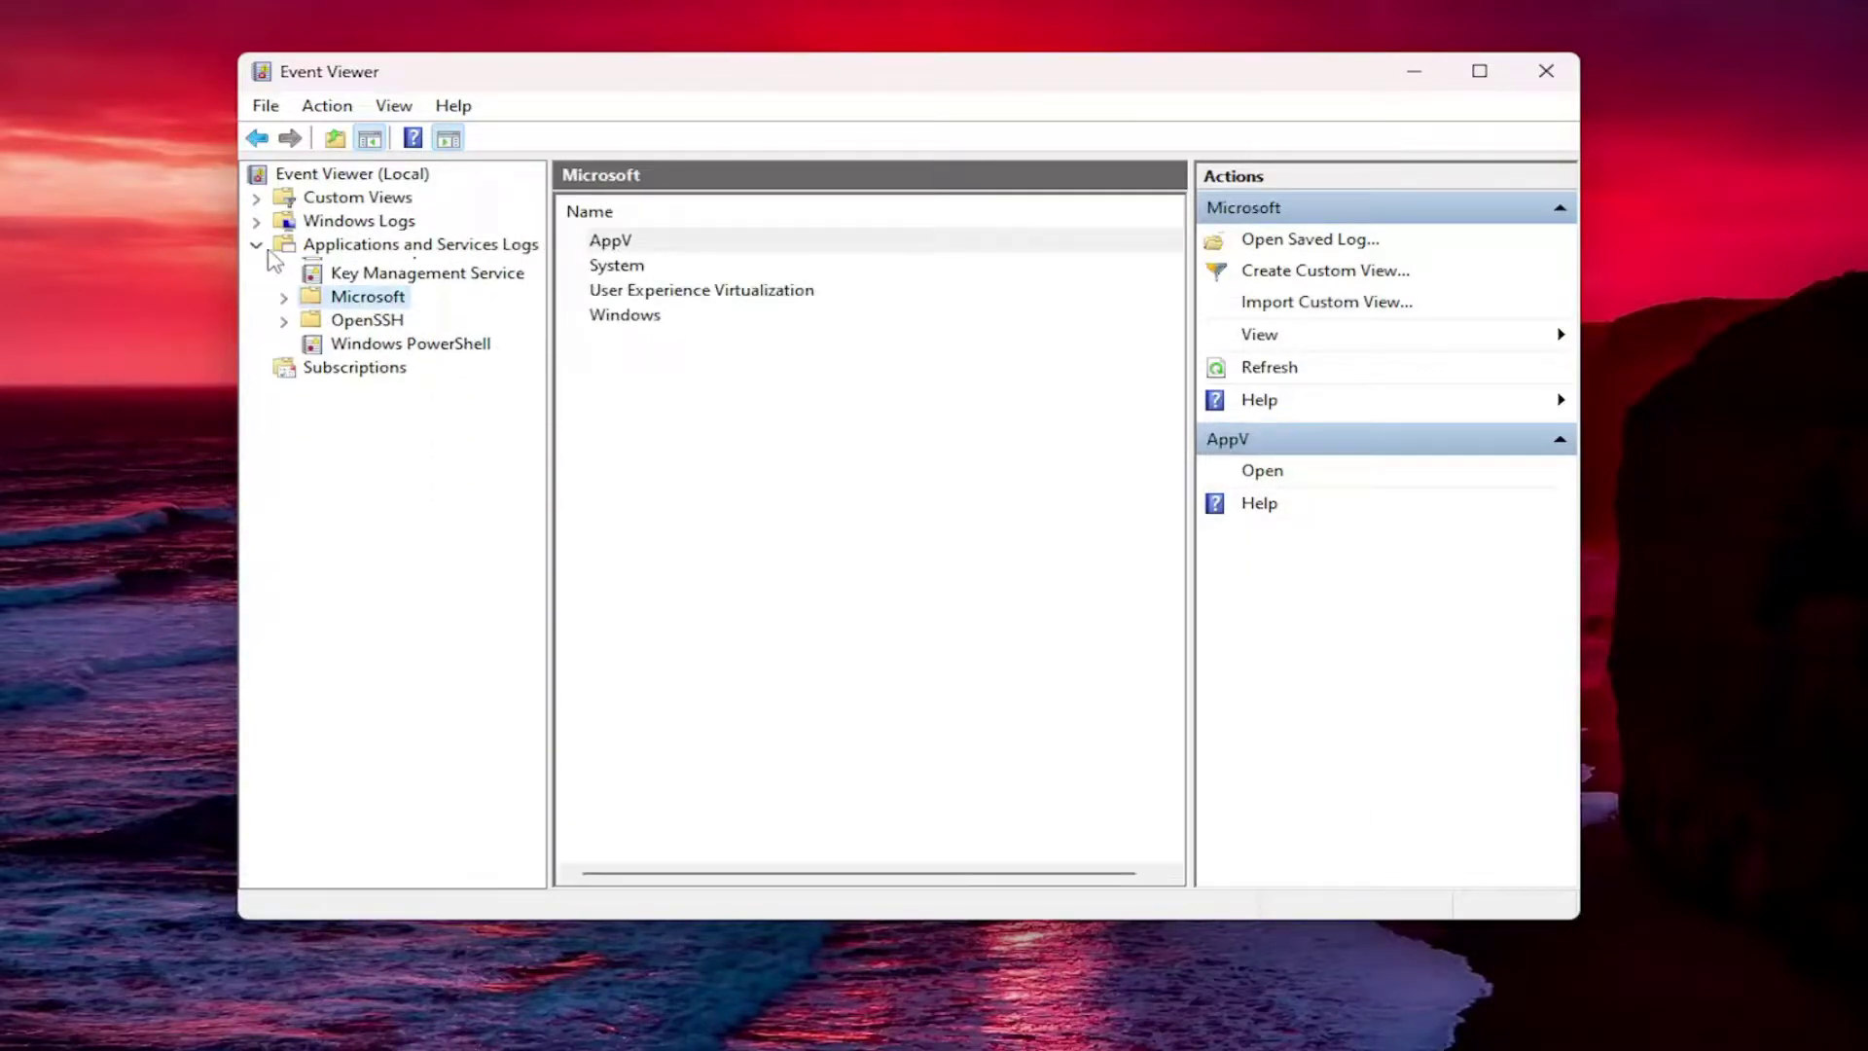